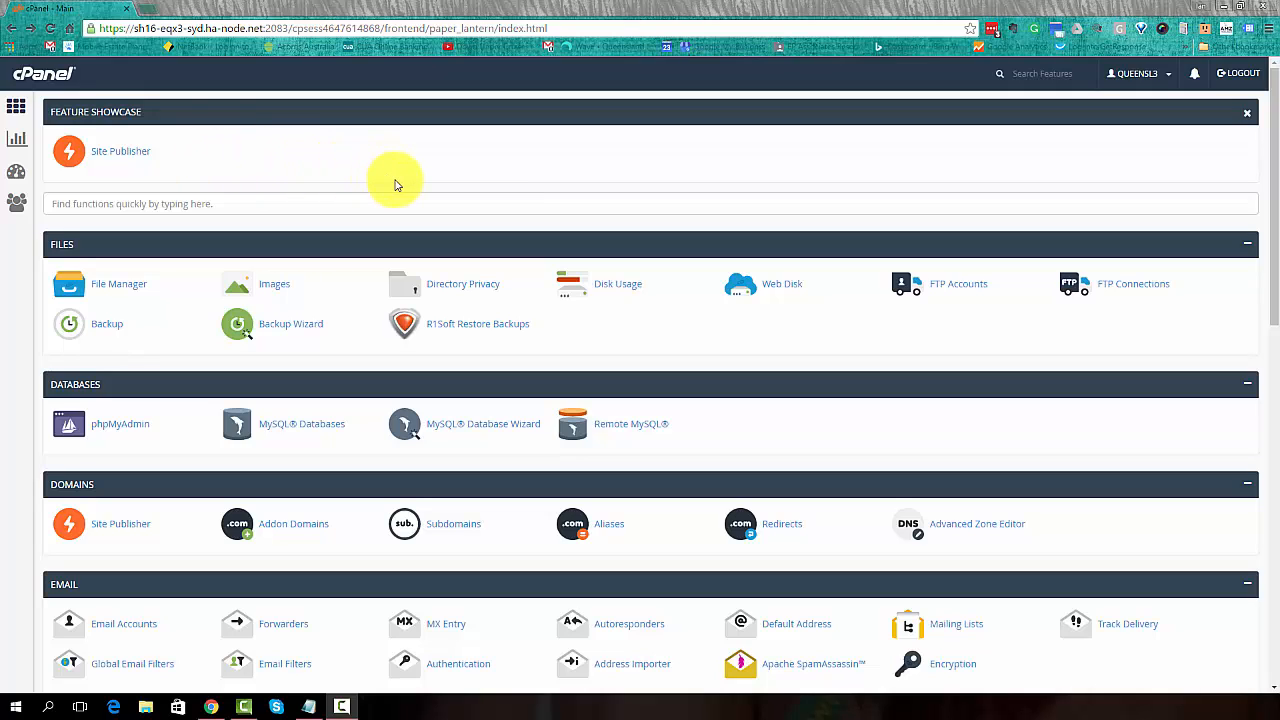
- Open WordPress from the Softaculous scripts and bring up its installation form
{"action": "scroll", "coordinate": [393, 185], "scroll_direction": "down", "scroll_amount": 3}
{"action": "scroll", "coordinate": [395, 185], "scroll_direction": "down", "scroll_amount": 6}
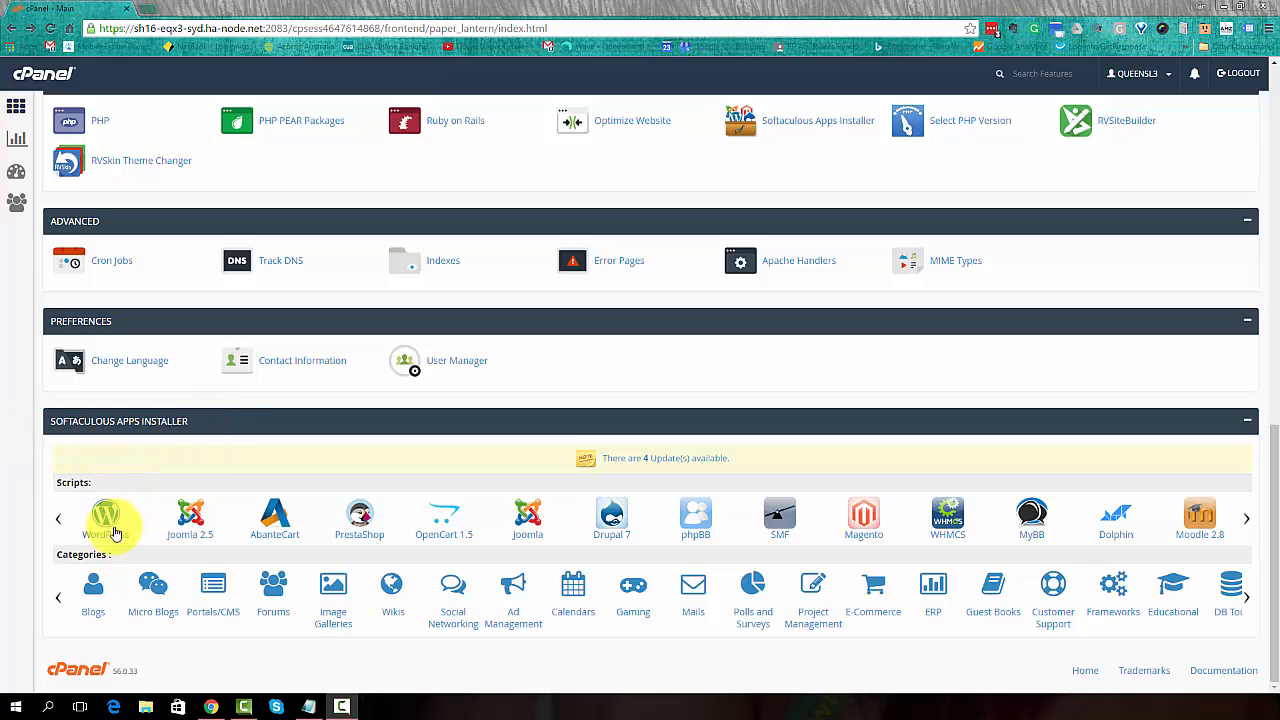
{"action": "left_click", "coordinate": [107, 527]}
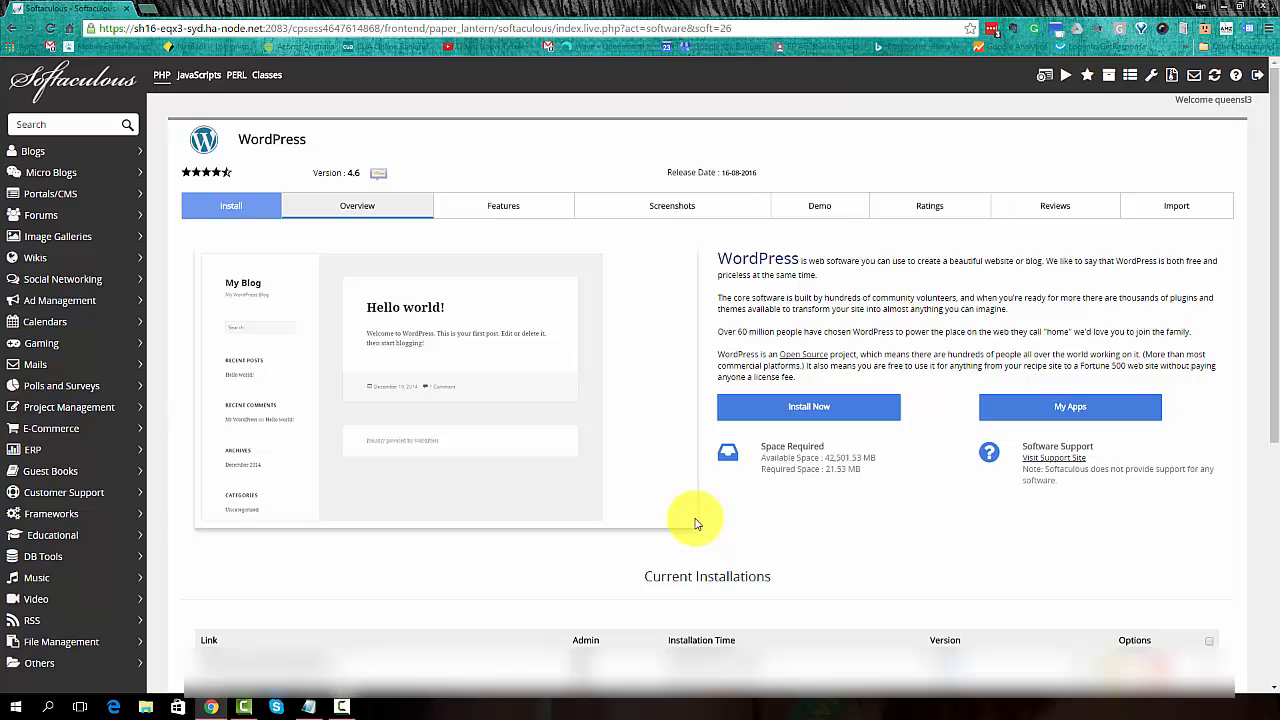
{"action": "left_click", "coordinate": [805, 408]}
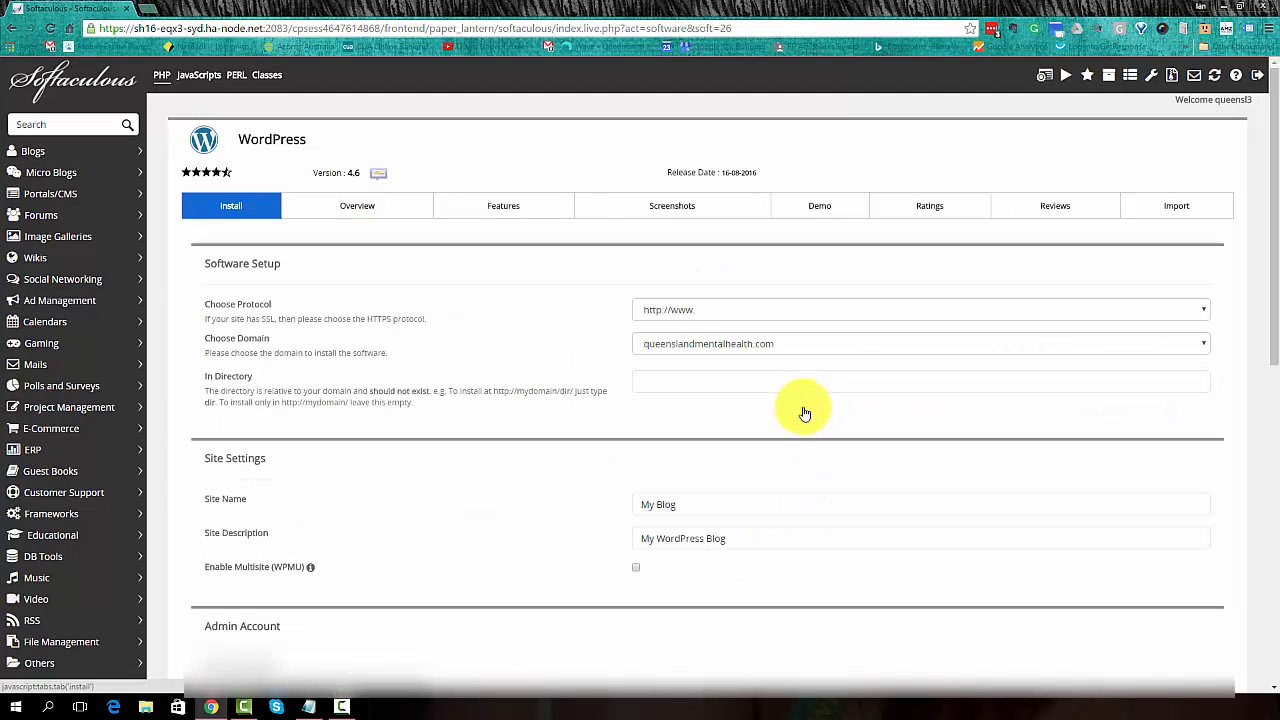
{"action": "left_click", "coordinate": [715, 314]}
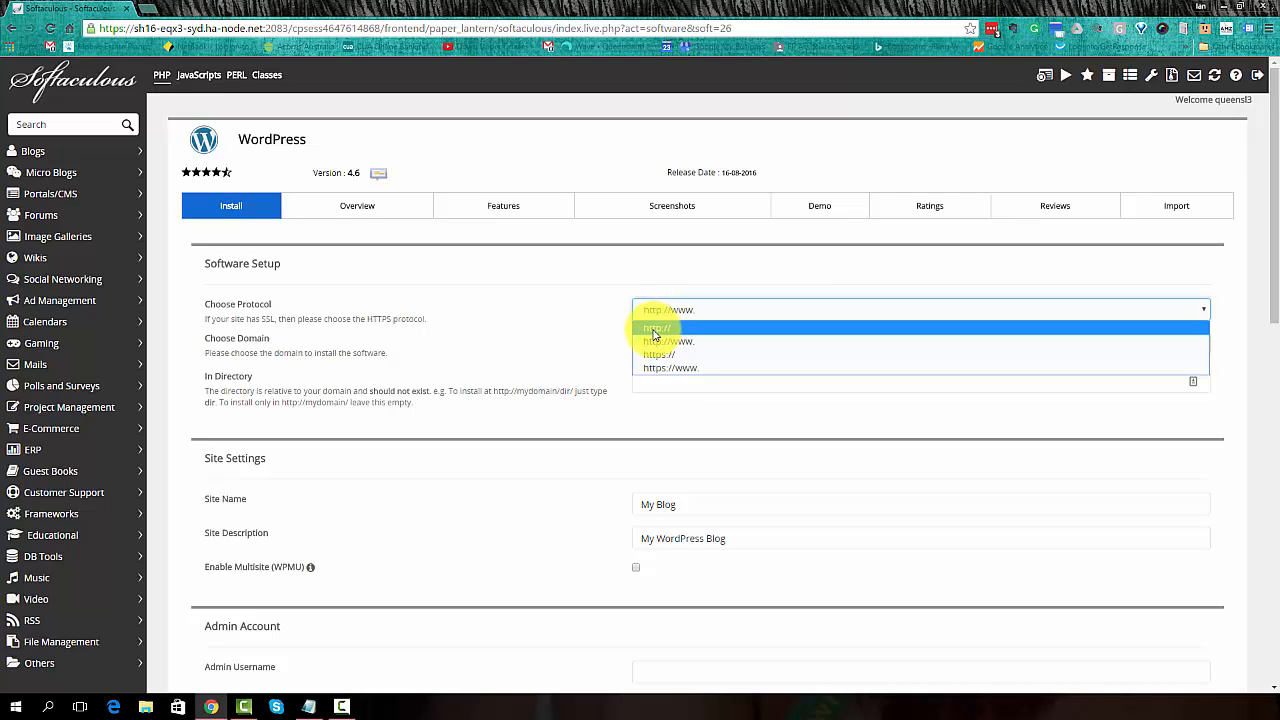
{"action": "left_click", "coordinate": [653, 330]}
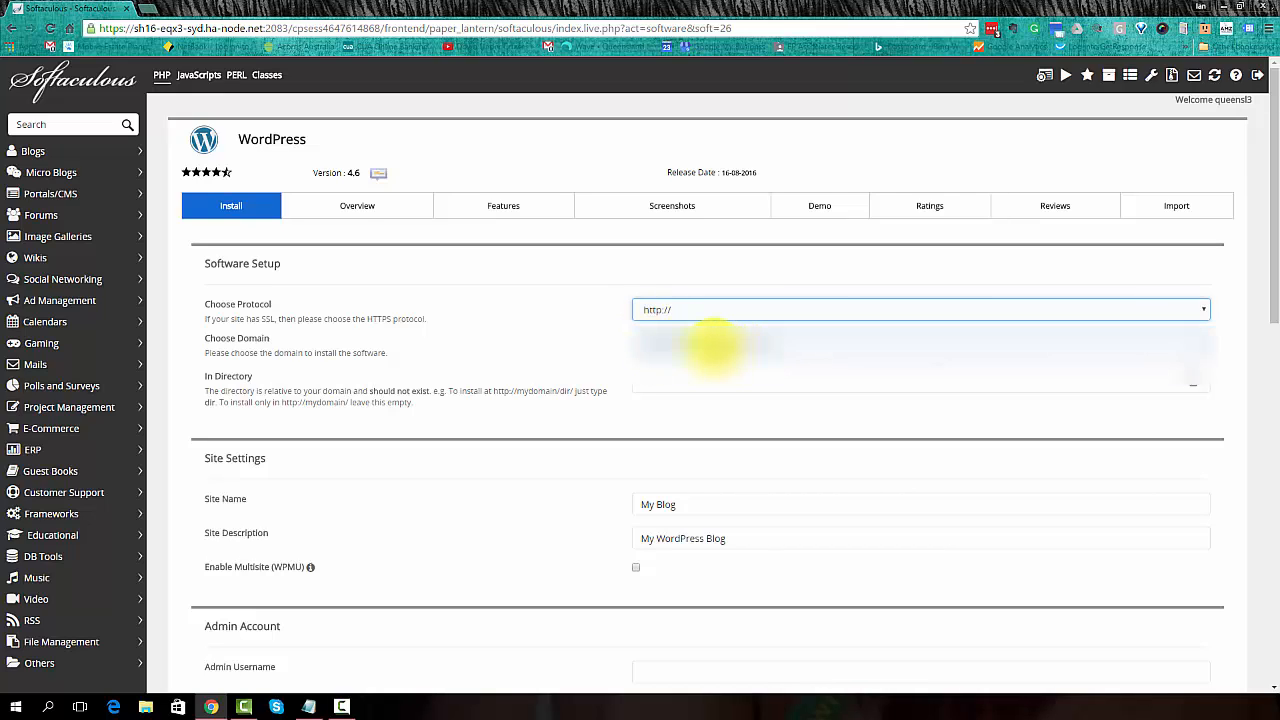
{"action": "left_click", "coordinate": [705, 344]}
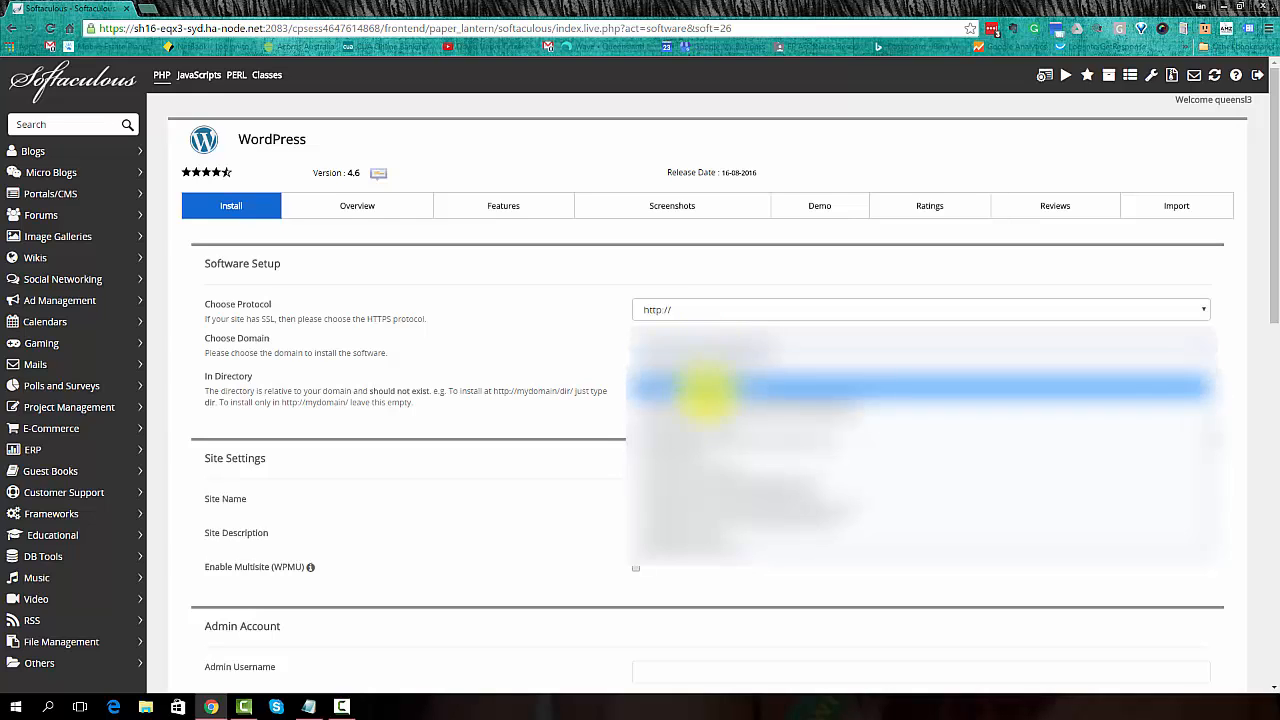
{"action": "left_click", "coordinate": [693, 535]}
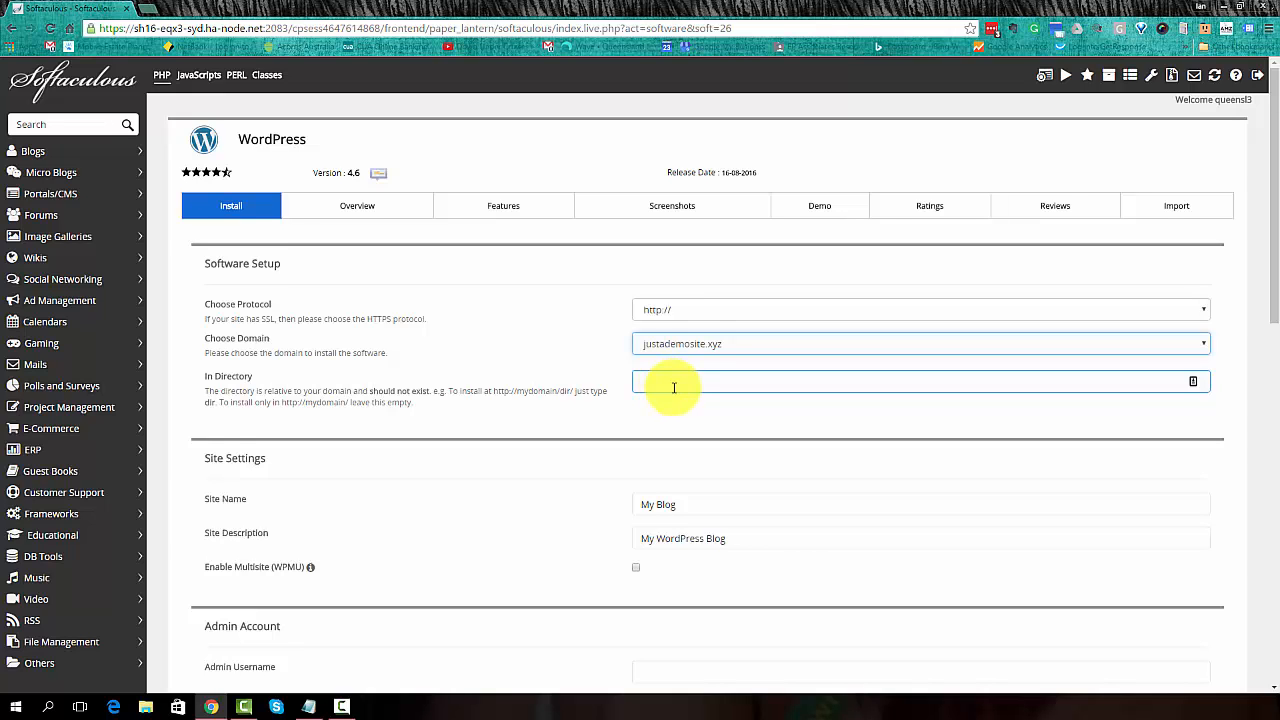
- Replace the default site name with the owner's first name followed by "Demo Site"
{"action": "scroll", "coordinate": [670, 388], "scroll_direction": "down", "scroll_amount": 1}
{"action": "scroll", "coordinate": [673, 392], "scroll_direction": "up", "scroll_amount": 1}
{"action": "double_click", "coordinate": [681, 504]}
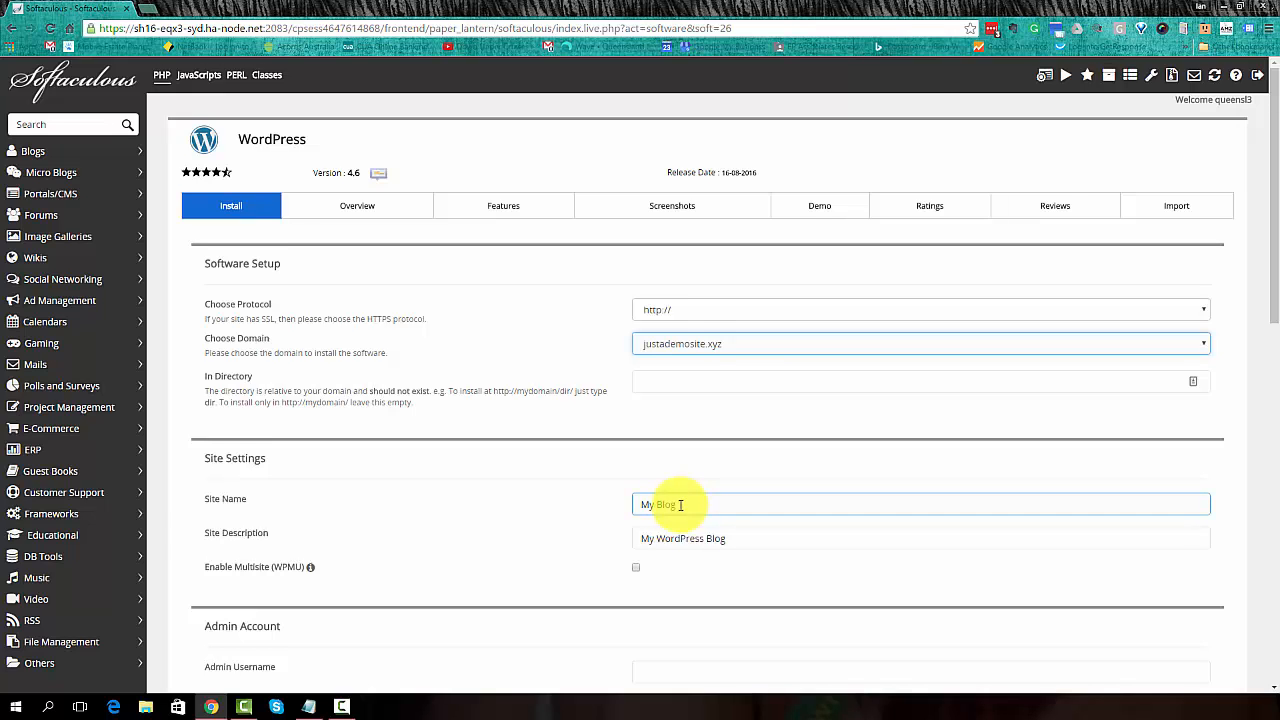
{"action": "scroll", "coordinate": [681, 504], "scroll_direction": "down", "scroll_amount": 2}
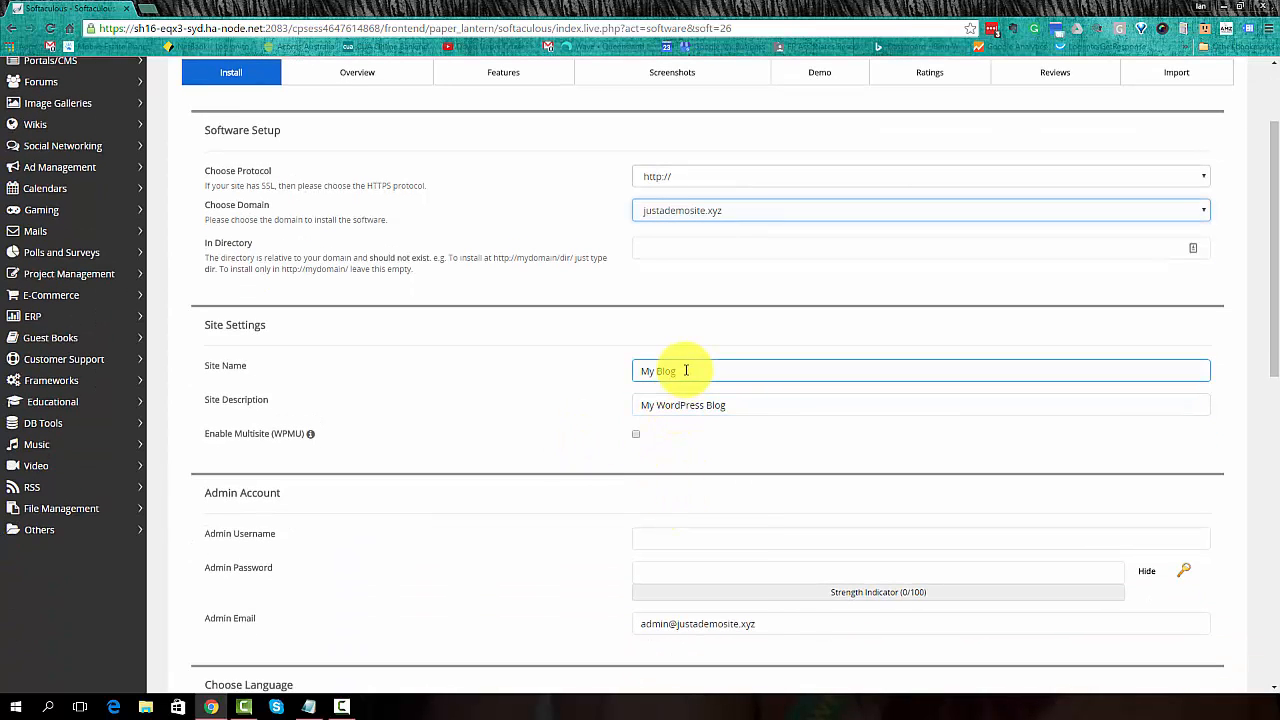
{"action": "left_click_drag", "start_coordinate": [686, 371], "coordinate": [600, 380]}
{"action": "type", "text": "Ians "}
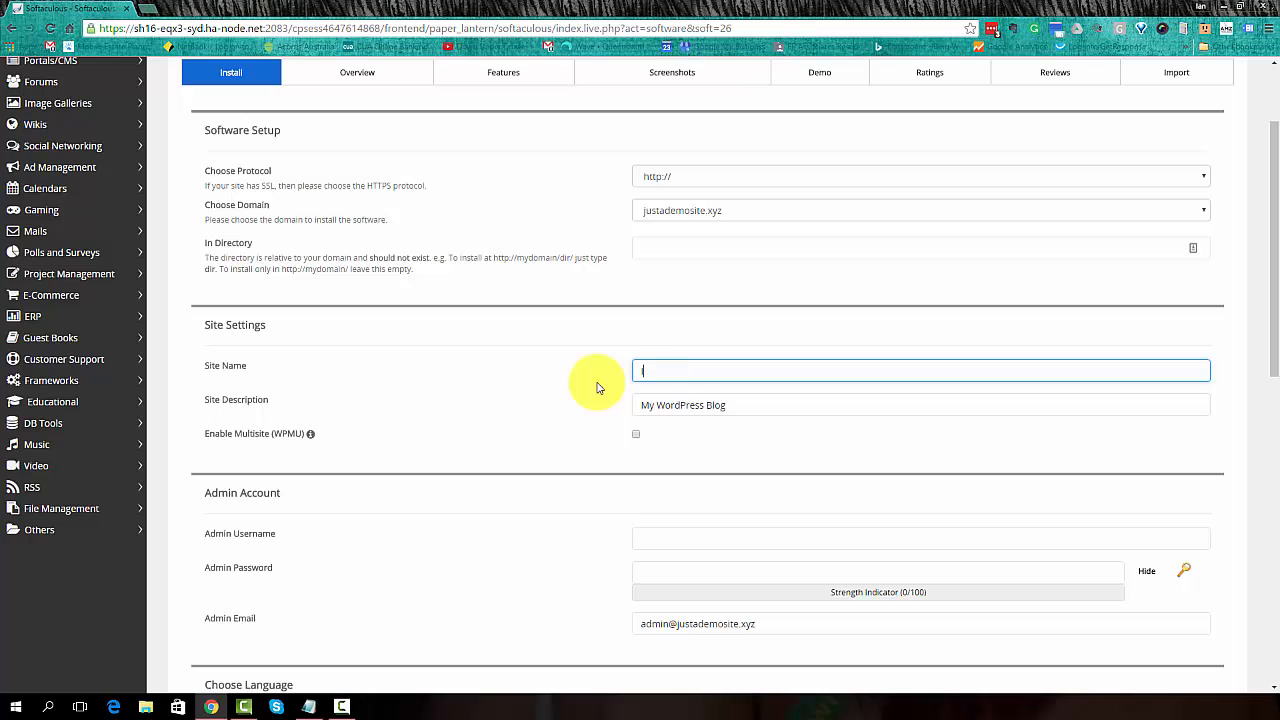
{"action": "type", "text": "Demo Site"}
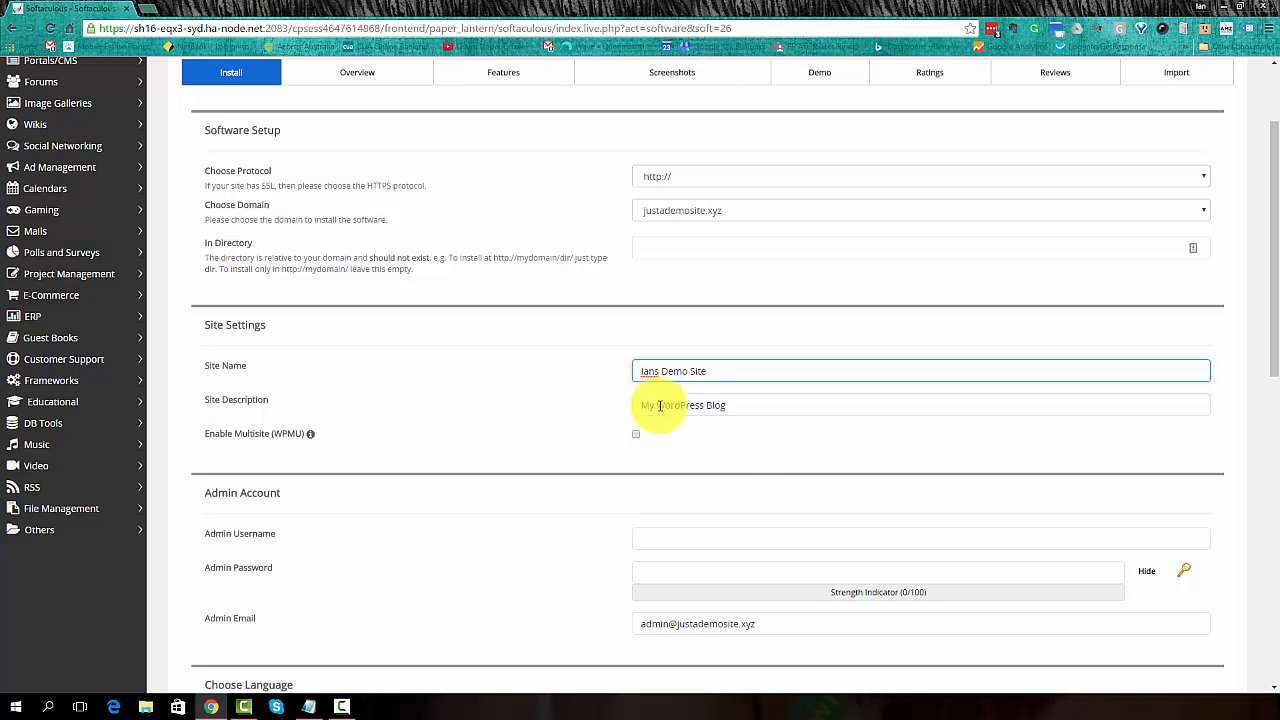
- Replace the default site description with "Demo site for coaching"
{"action": "left_click", "coordinate": [732, 405]}
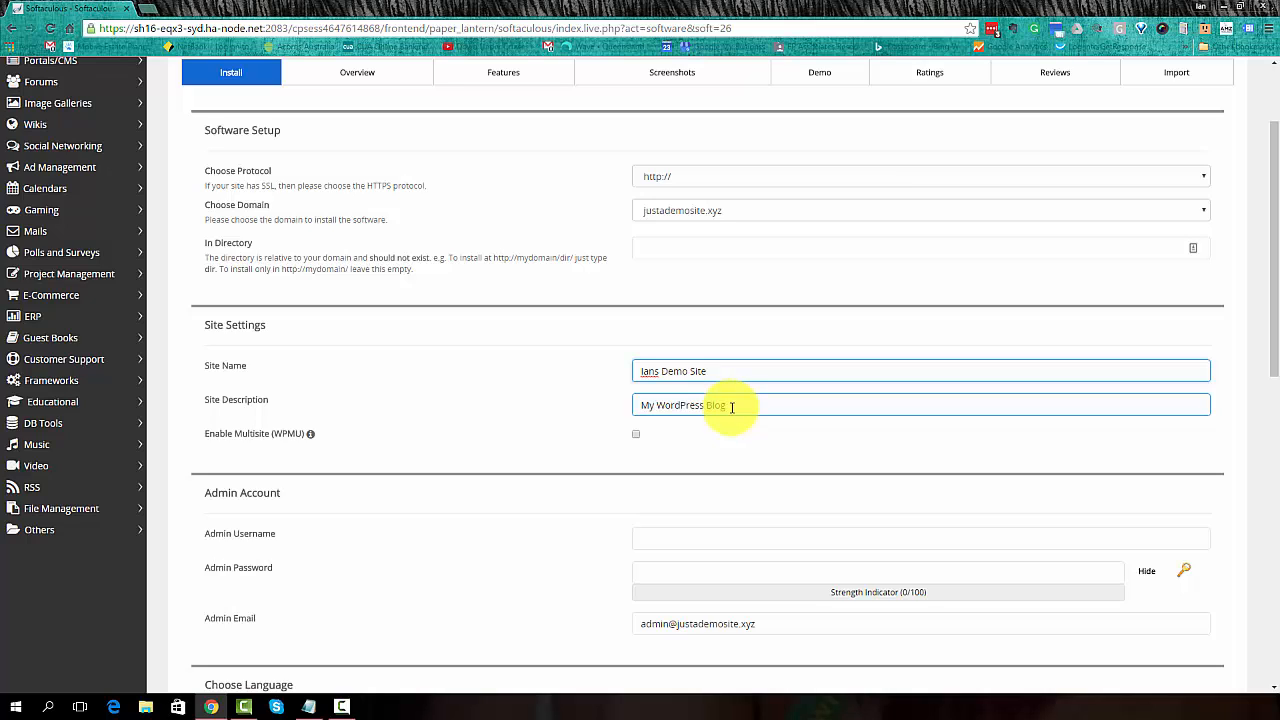
{"action": "left_click_drag", "start_coordinate": [732, 405], "coordinate": [617, 405]}
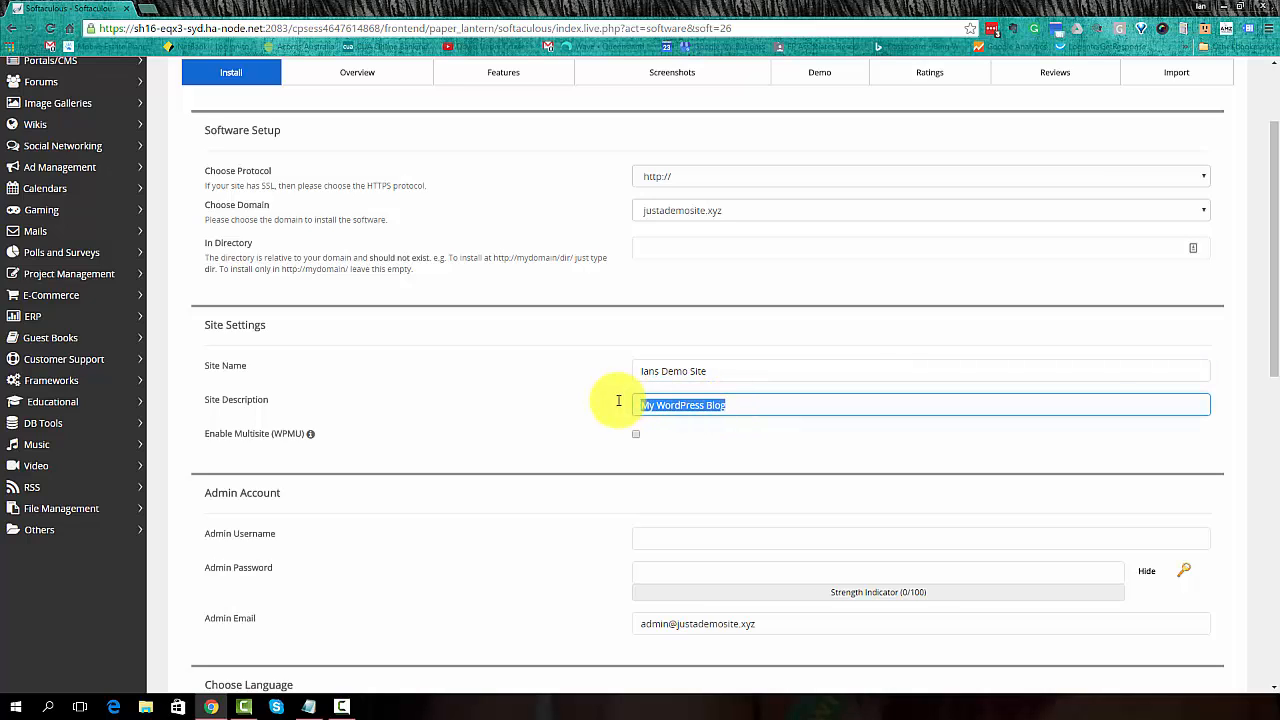
{"action": "type", "text": "Dem"}
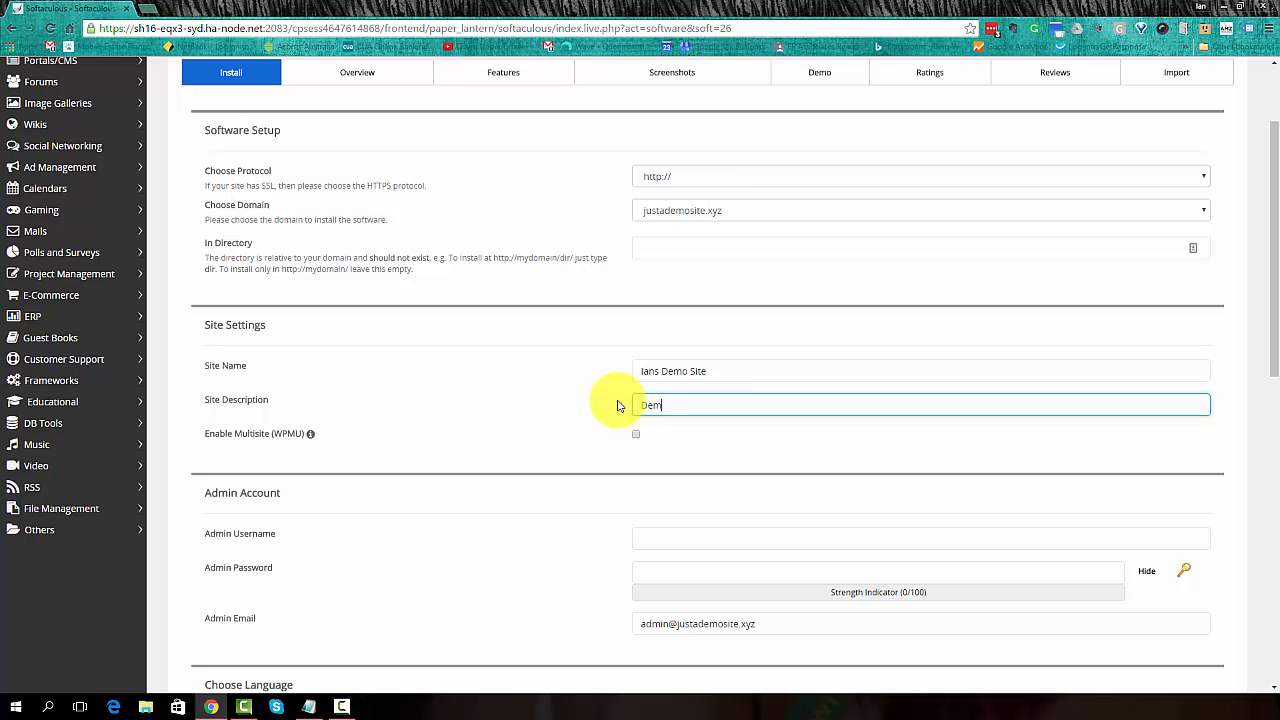
{"action": "type", "text": "o site for coaching"}
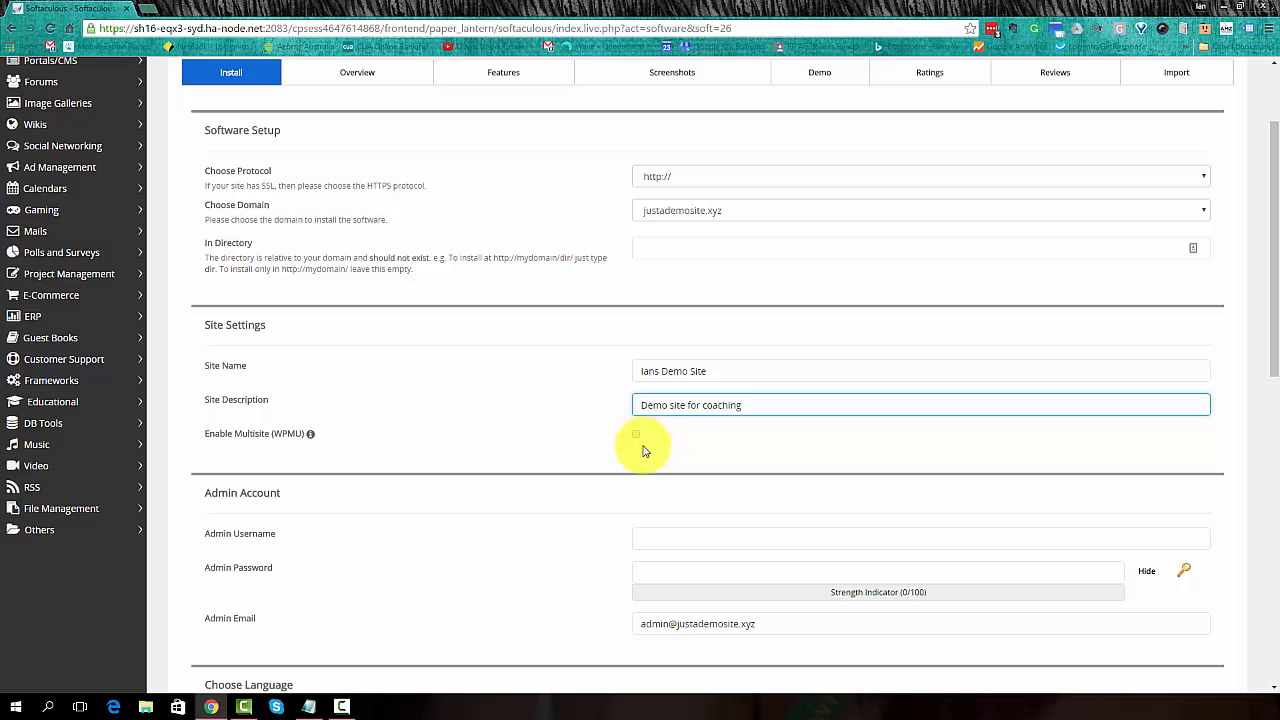
- Enter the admin username and generate a random admin password for the new site
{"action": "left_click", "coordinate": [660, 540]}
{"action": "left_click", "coordinate": [660, 540]}
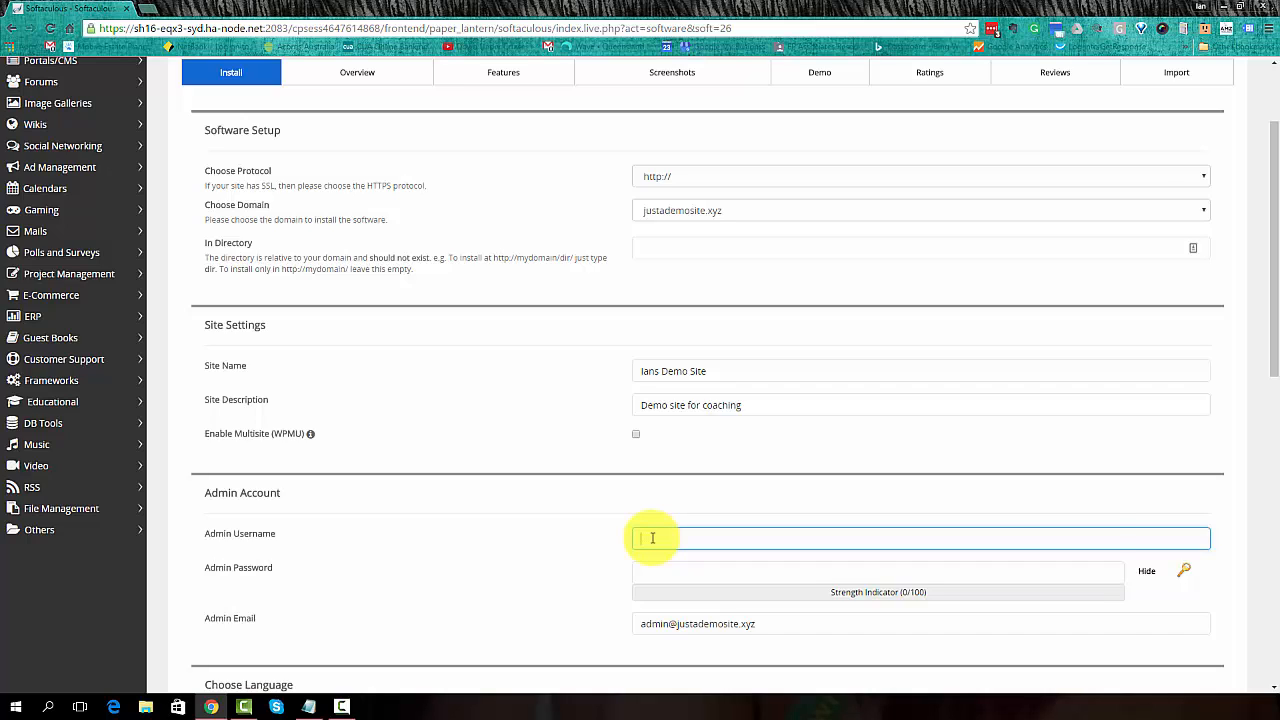
{"action": "left_click", "coordinate": [1186, 573]}
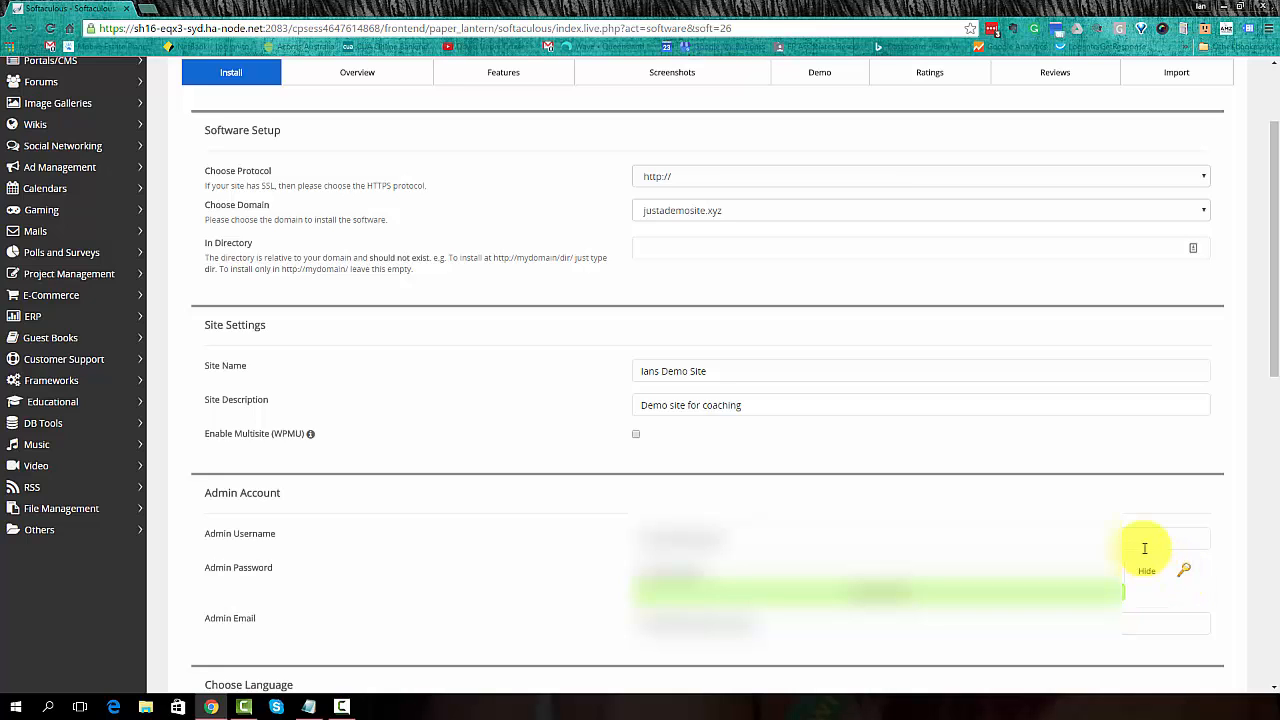
{"action": "left_click", "coordinate": [980, 539]}
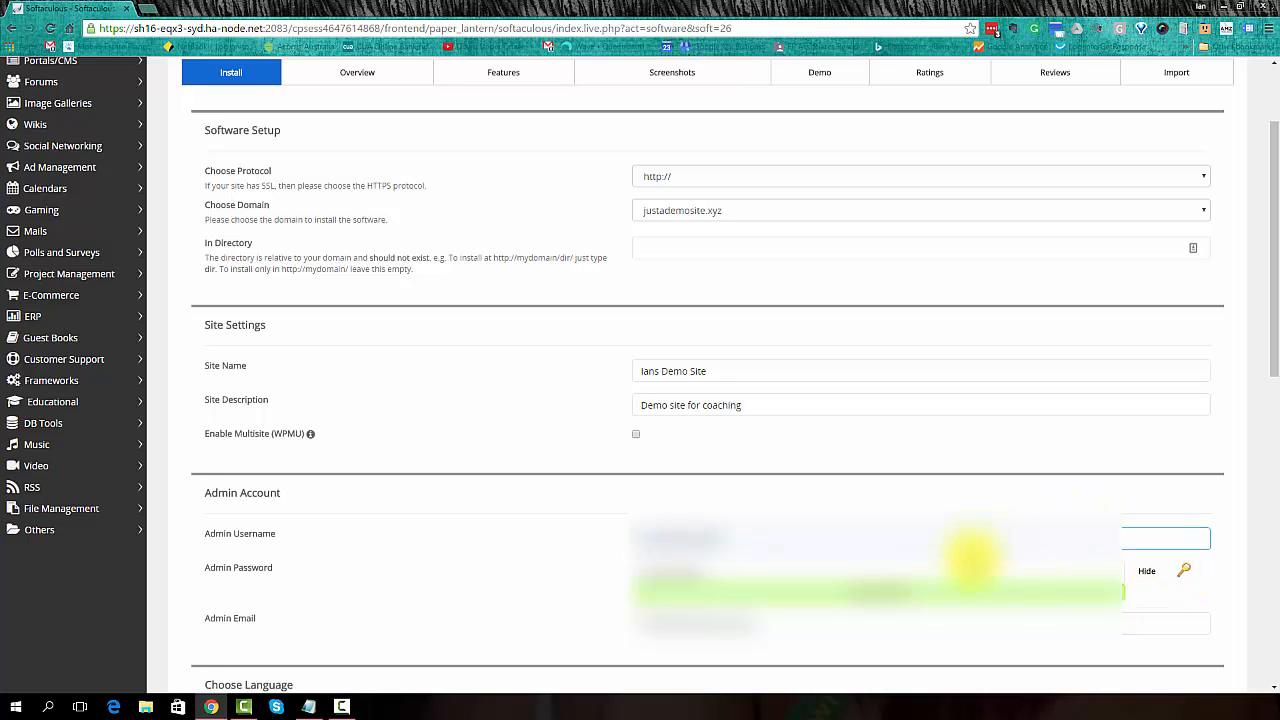
{"action": "left_click", "coordinate": [968, 568]}
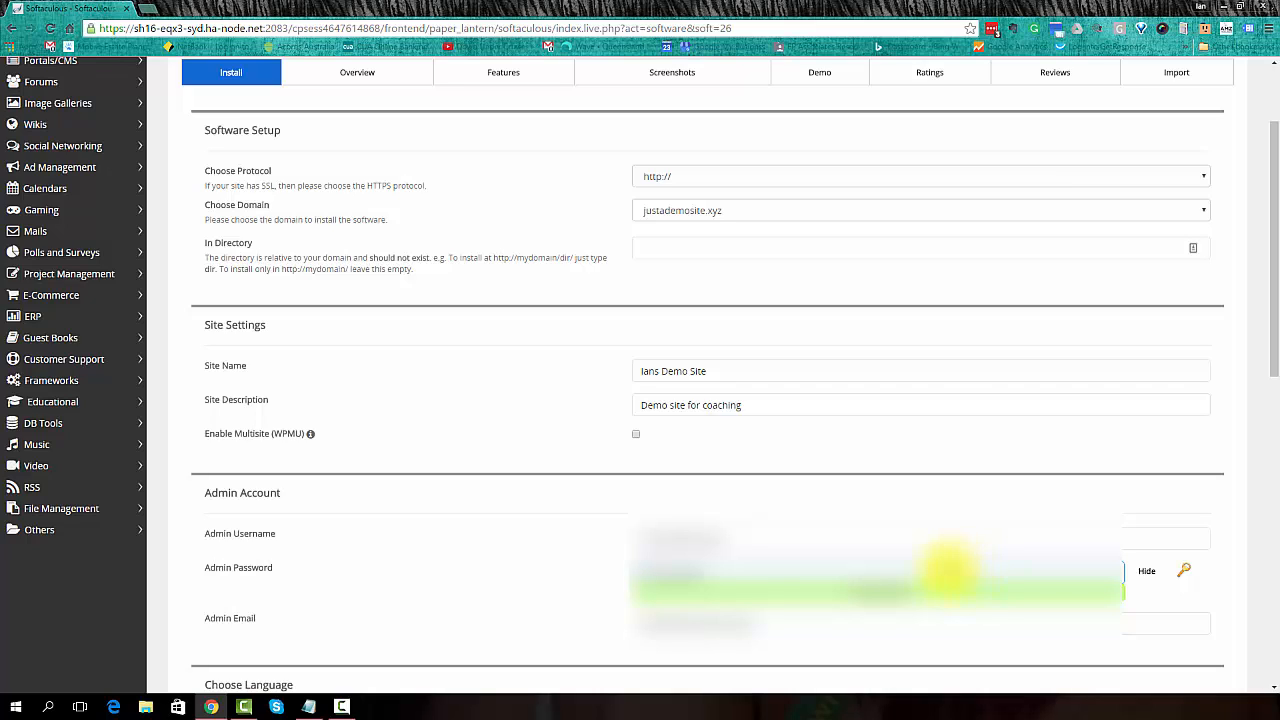
- Copy the admin username and switch to the other open window to keep a record of it
{"action": "left_click", "coordinate": [740, 540]}
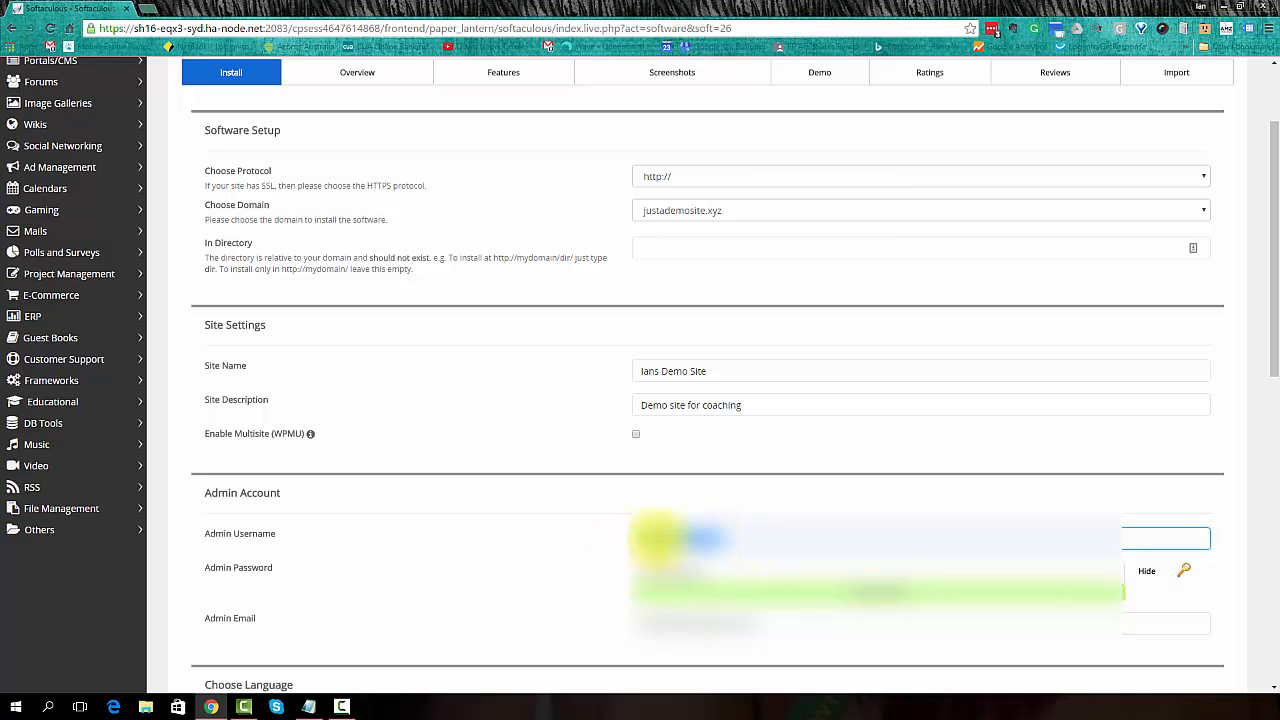
{"action": "right_click", "coordinate": [656, 538]}
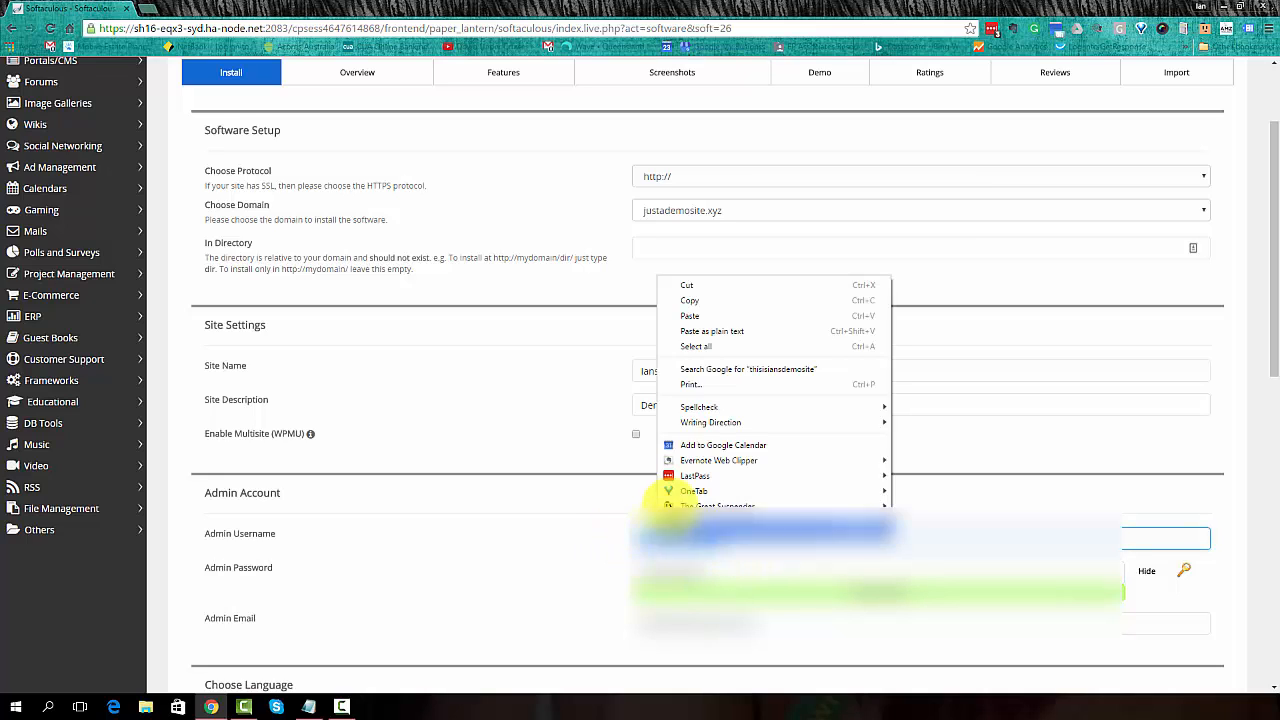
{"action": "left_click", "coordinate": [684, 301]}
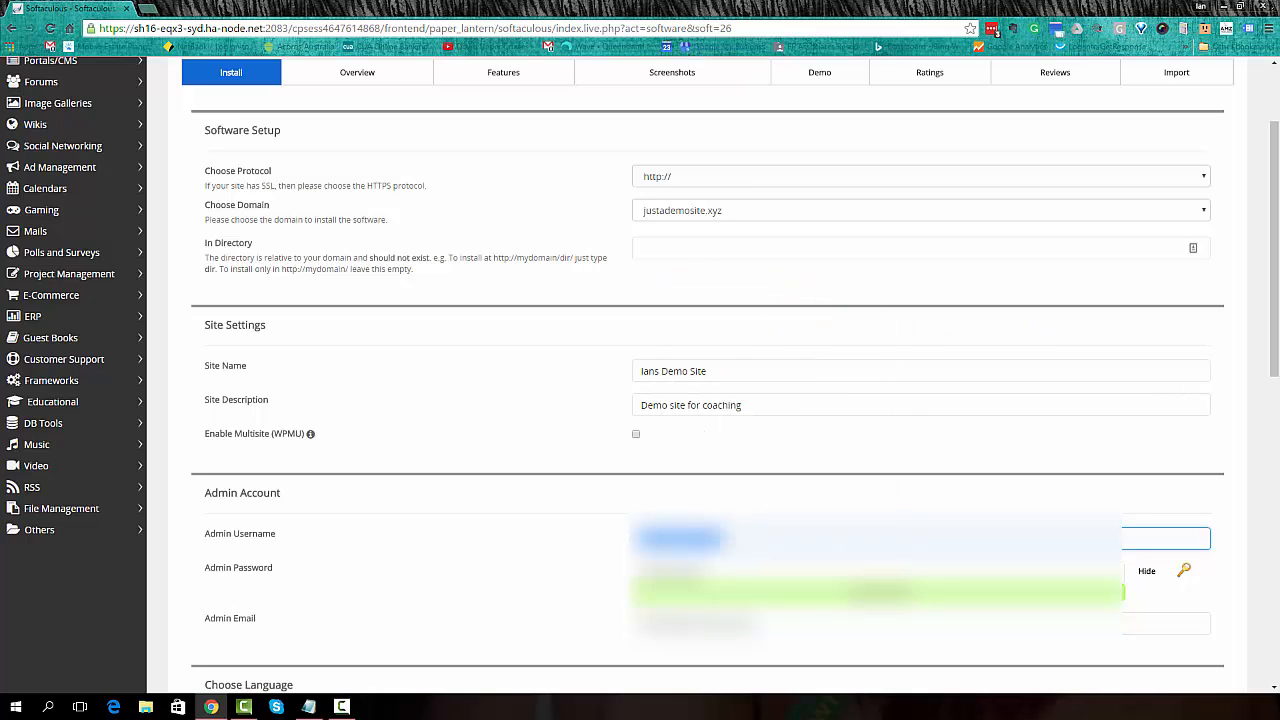
{"action": "key", "text": "alt+Tab"}
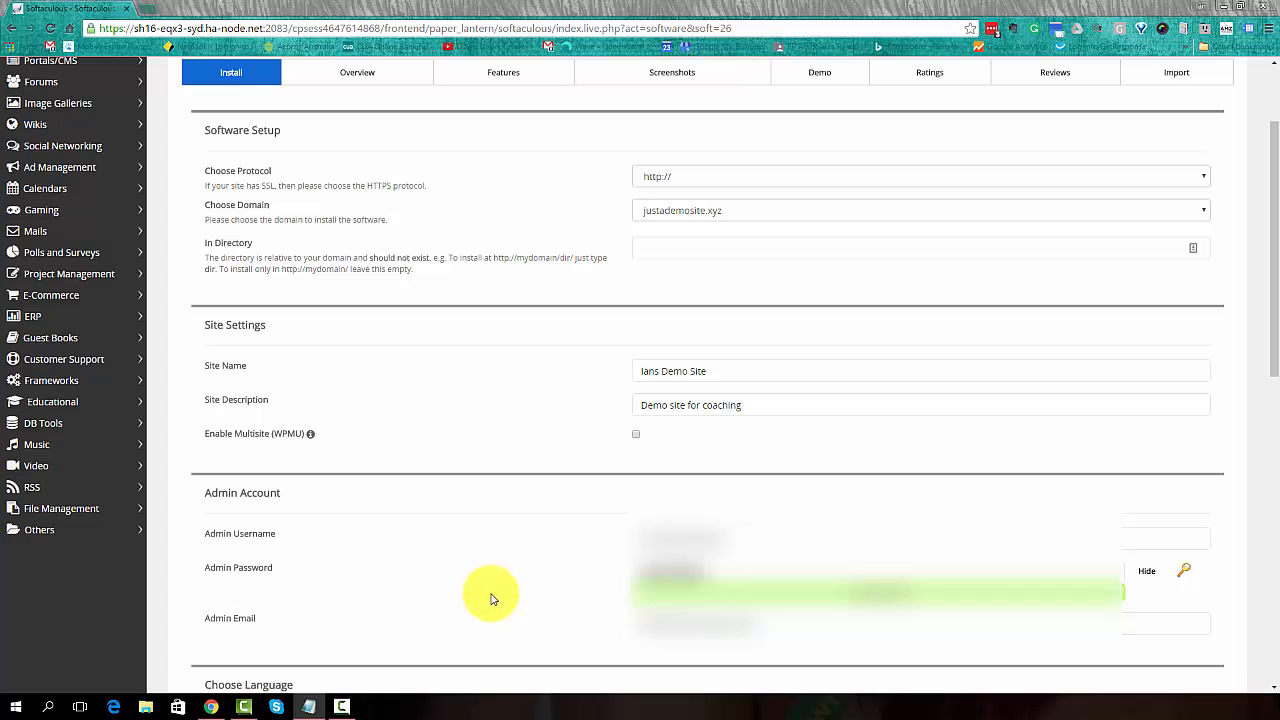
- Keep the admin email and language settings, and enable the Limit Login Attempts (Loginizer) plugin
{"action": "left_click", "coordinate": [634, 623]}
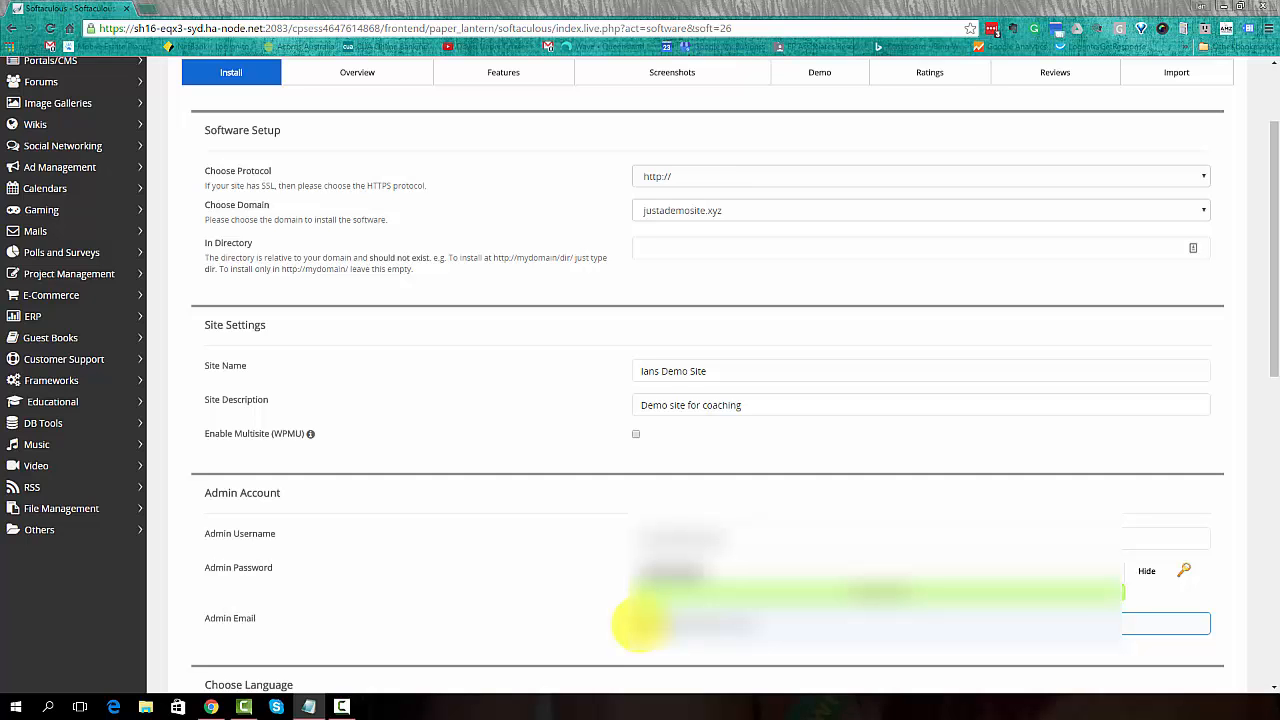
{"action": "scroll", "coordinate": [638, 622], "scroll_direction": "down", "scroll_amount": 2}
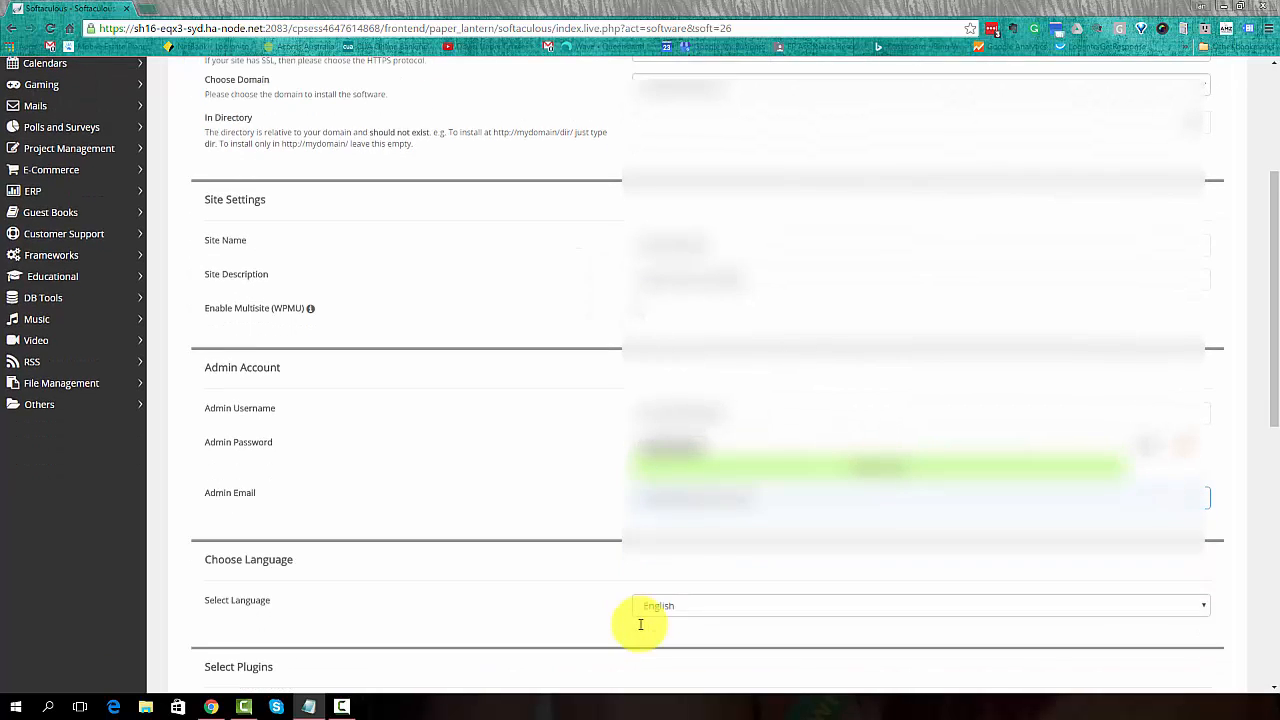
{"action": "scroll", "coordinate": [640, 624], "scroll_direction": "down", "scroll_amount": 2}
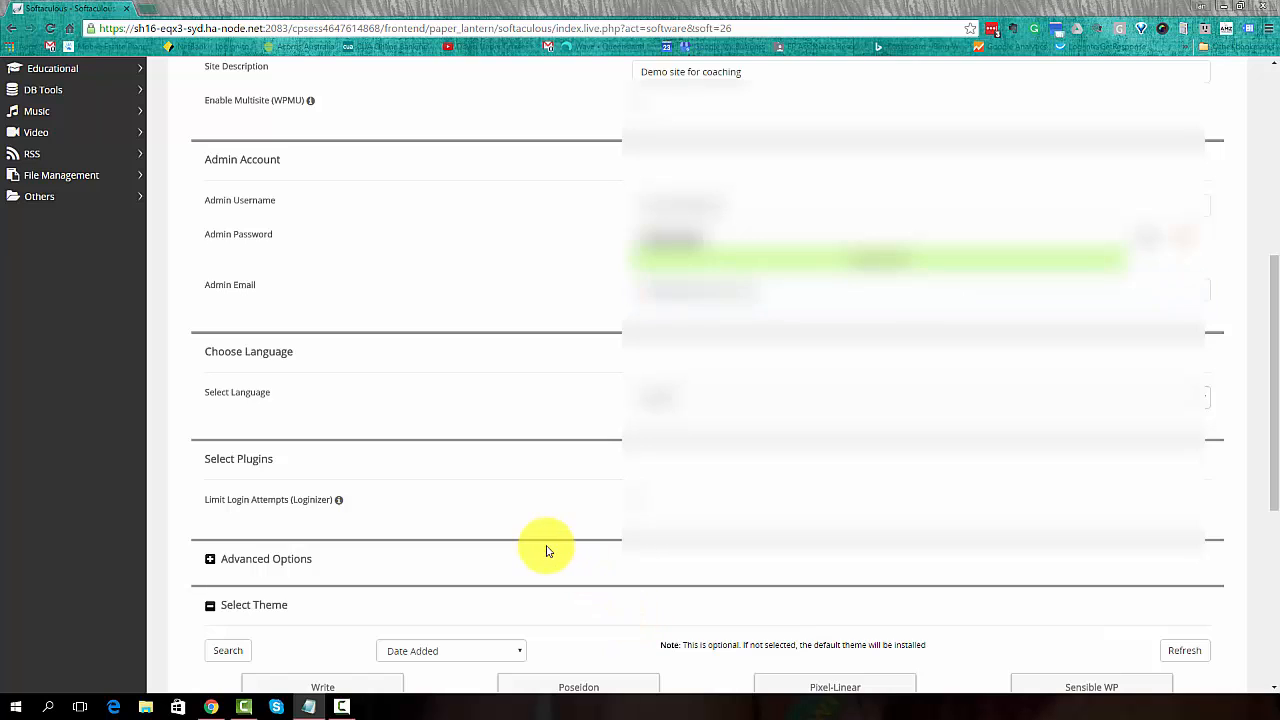
{"action": "scroll", "coordinate": [547, 550], "scroll_direction": "down", "scroll_amount": 1}
{"action": "scroll", "coordinate": [547, 550], "scroll_direction": "down", "scroll_amount": 1}
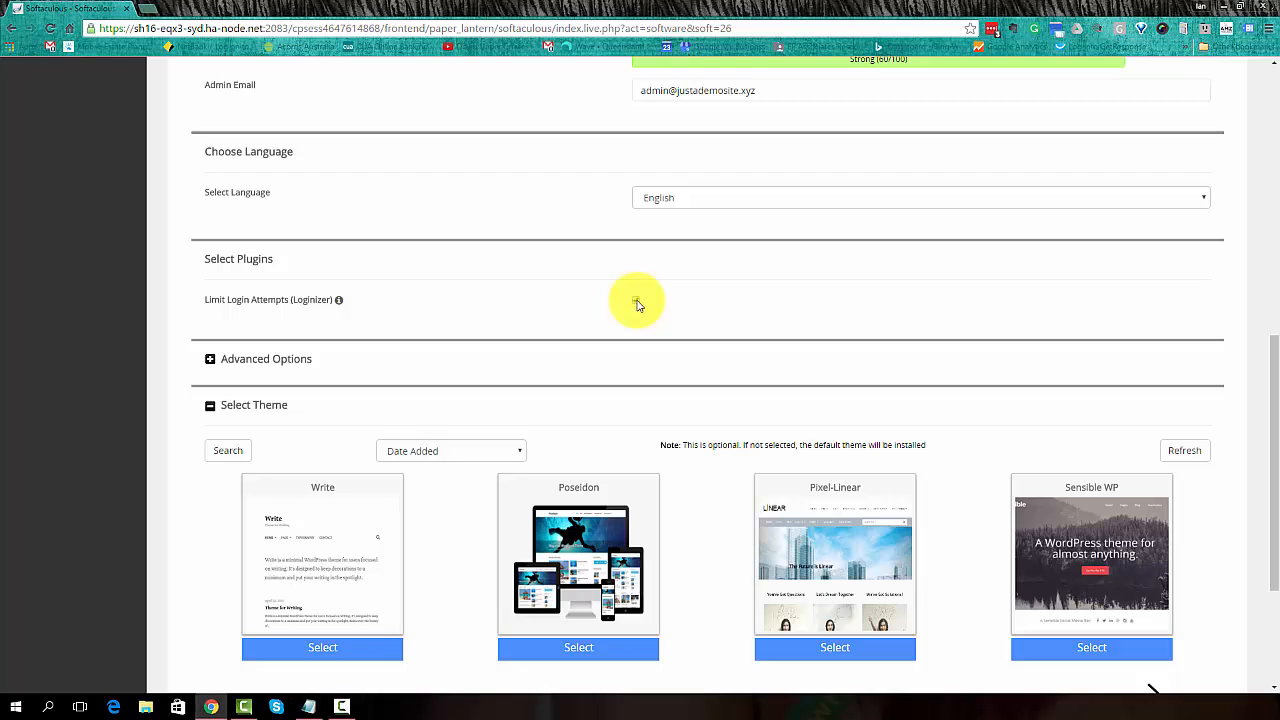
{"action": "left_click", "coordinate": [636, 300]}
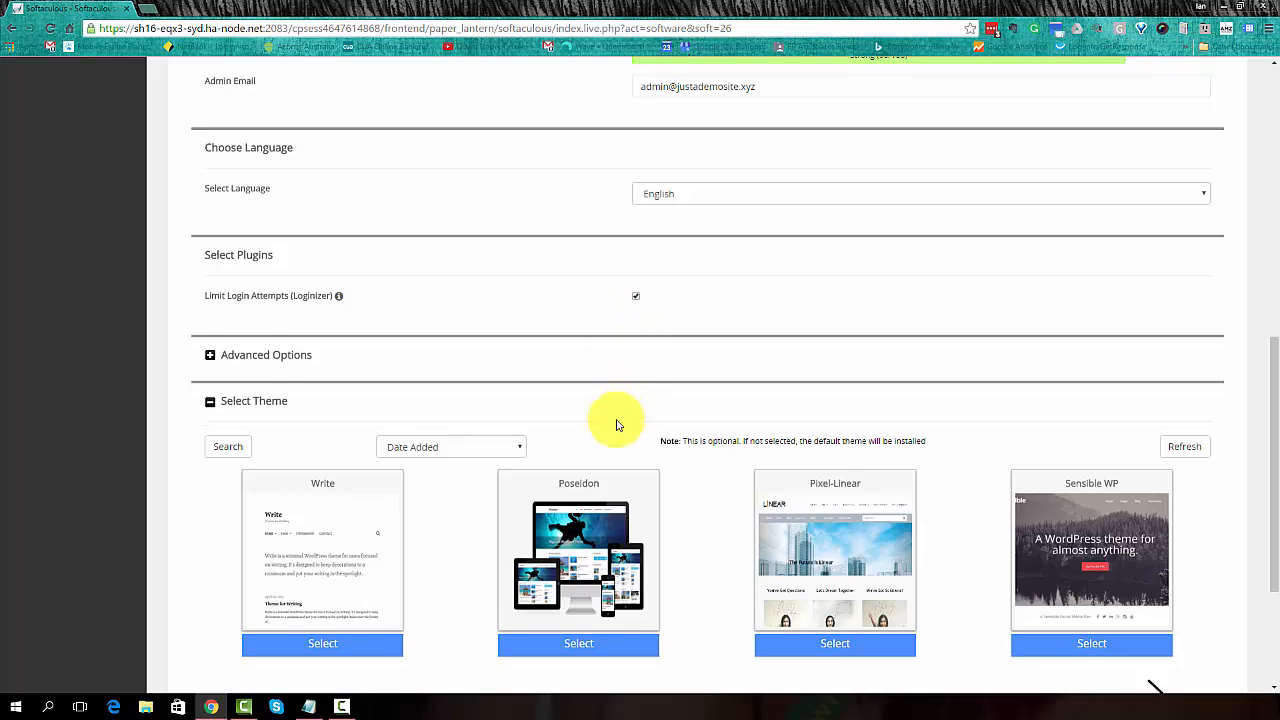
- Browse the optional themes and select Pixel-Linear for the installation
{"action": "scroll", "coordinate": [614, 423], "scroll_direction": "down", "scroll_amount": 2}
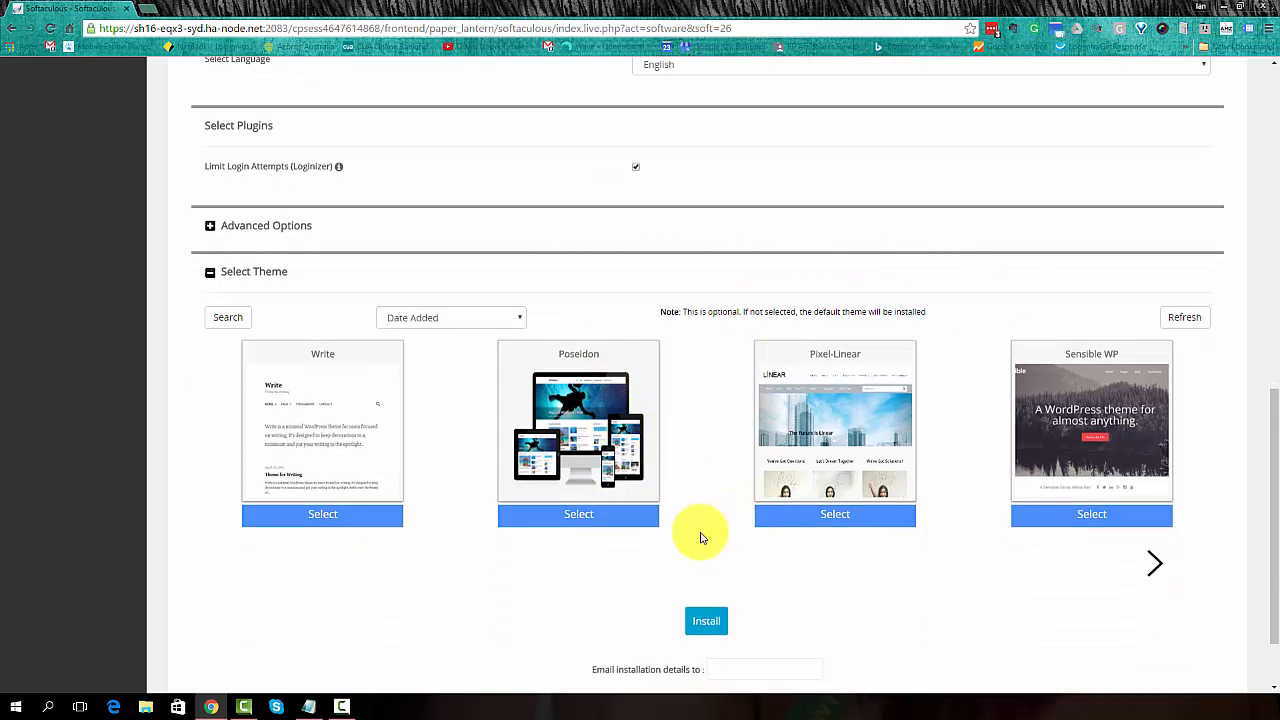
{"action": "scroll", "coordinate": [700, 530], "scroll_direction": "down", "scroll_amount": 1}
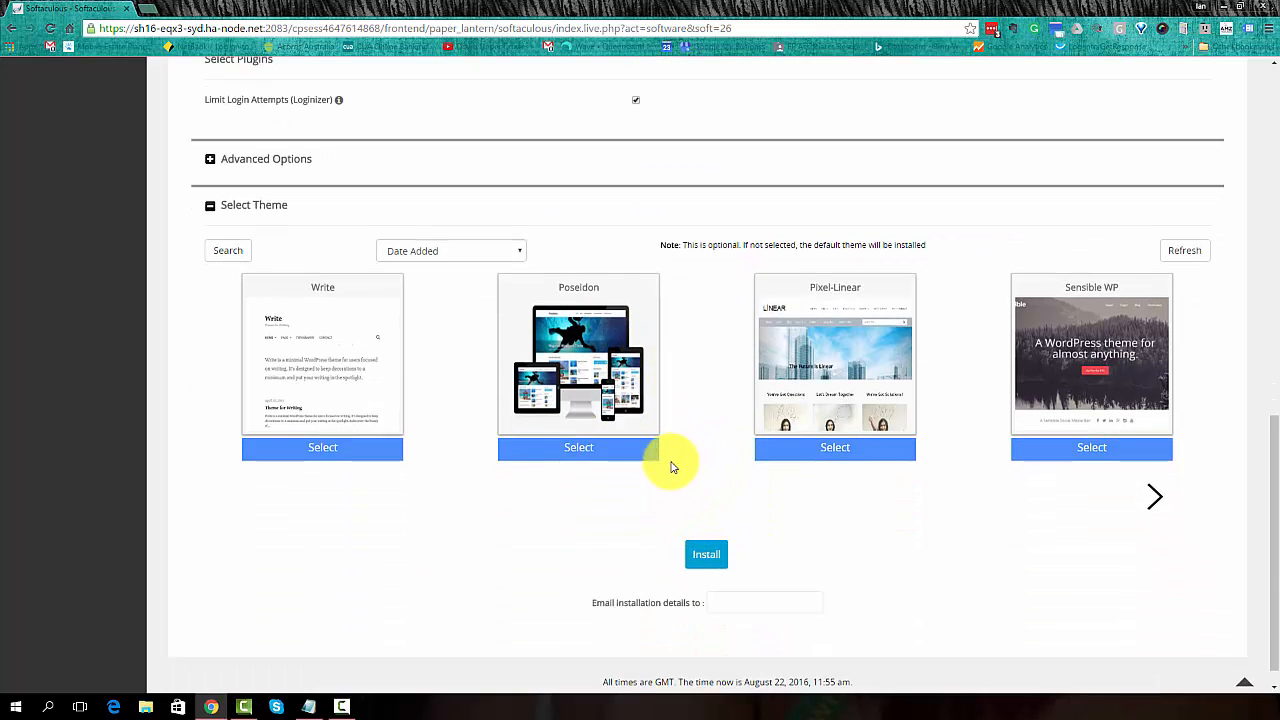
{"action": "left_click", "coordinate": [1155, 497]}
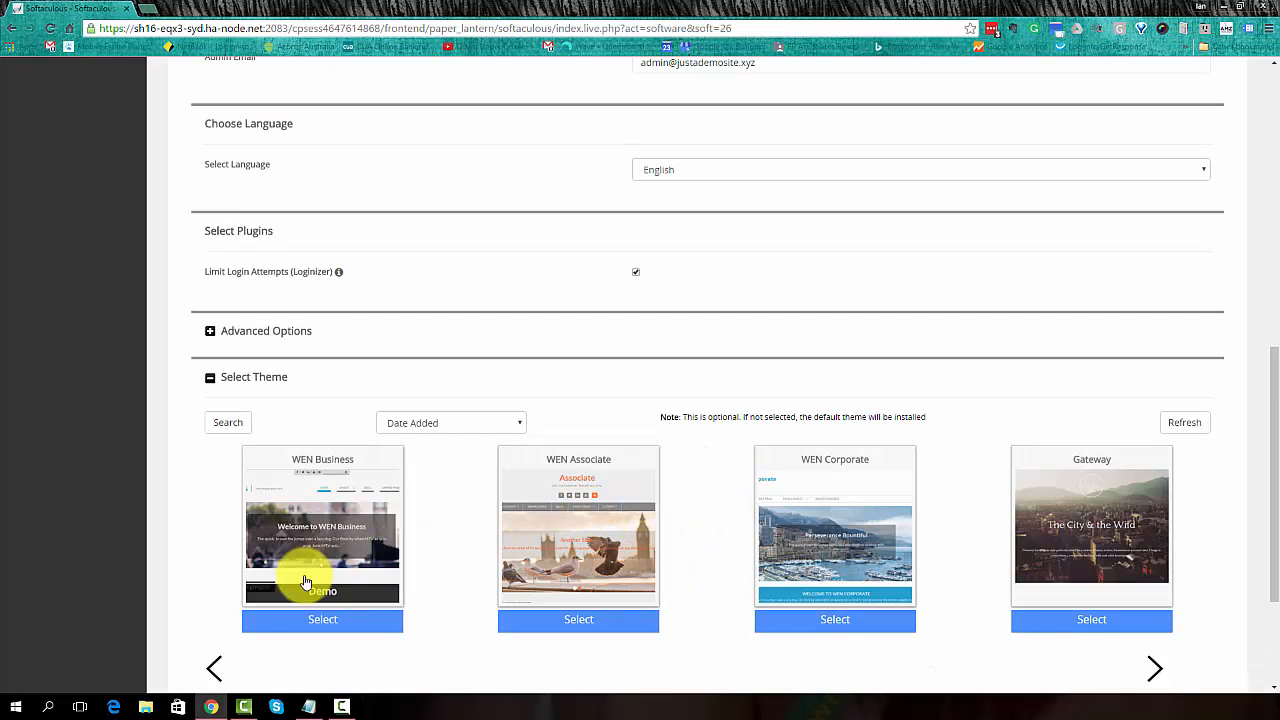
{"action": "left_click", "coordinate": [214, 668]}
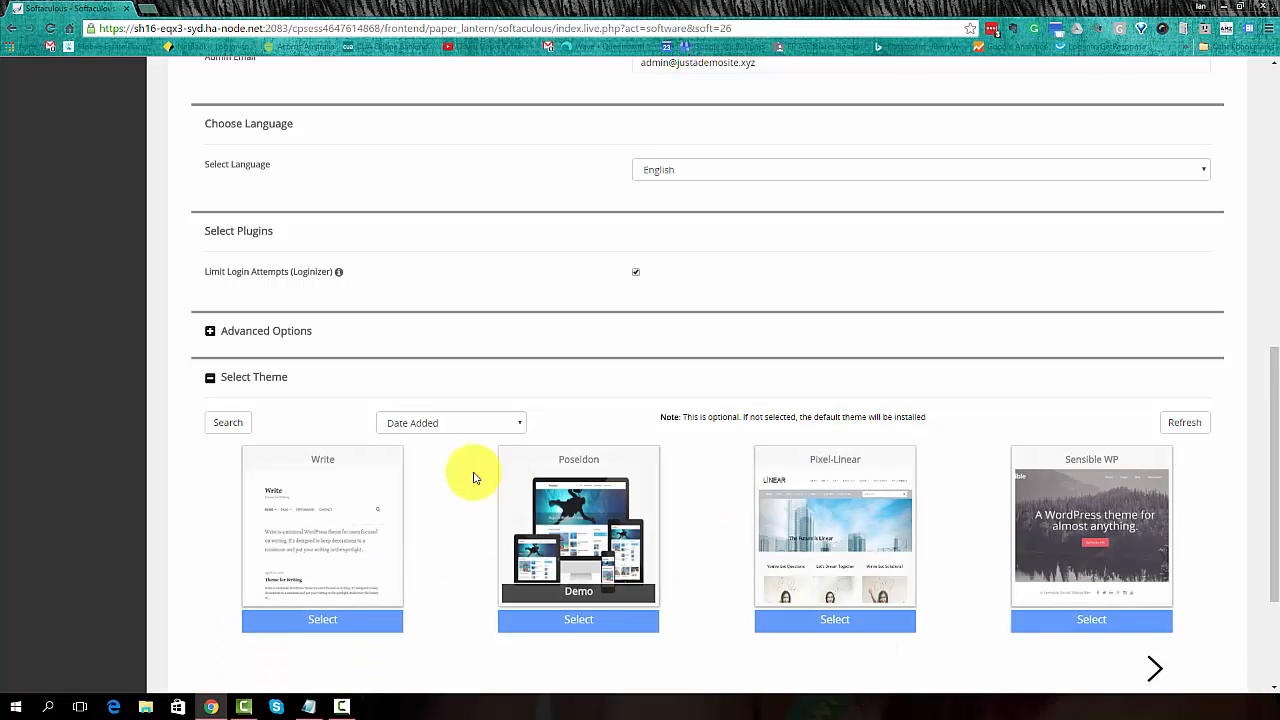
{"action": "scroll", "coordinate": [740, 508], "scroll_direction": "down", "scroll_amount": 1}
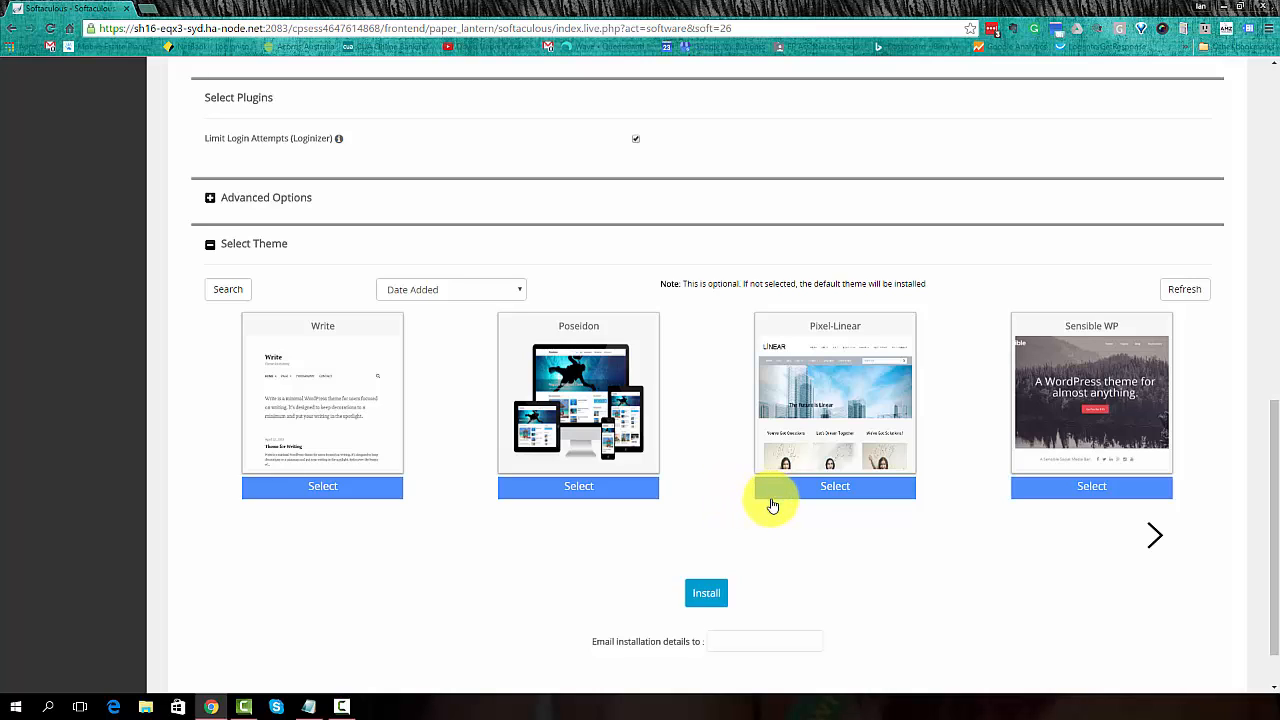
{"action": "left_click", "coordinate": [844, 490]}
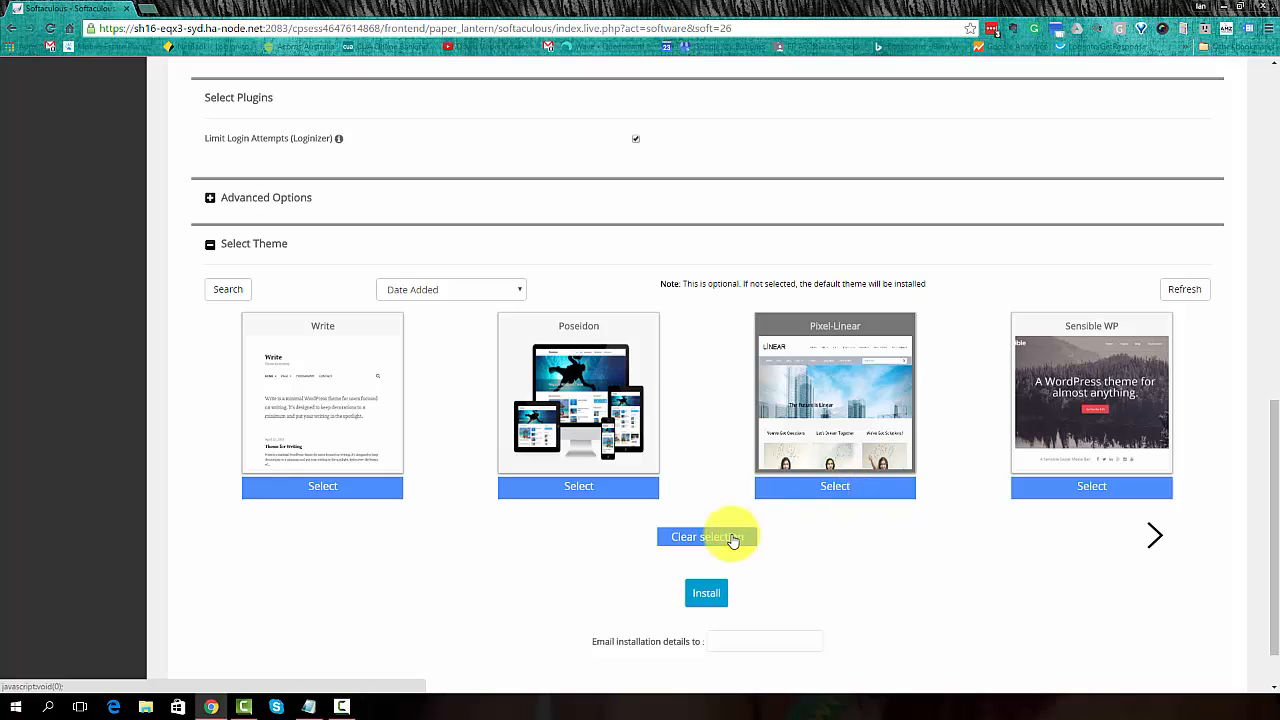
- Enter the email address that should receive the installation details and start the WordPress installation
{"action": "left_click", "coordinate": [706, 594]}
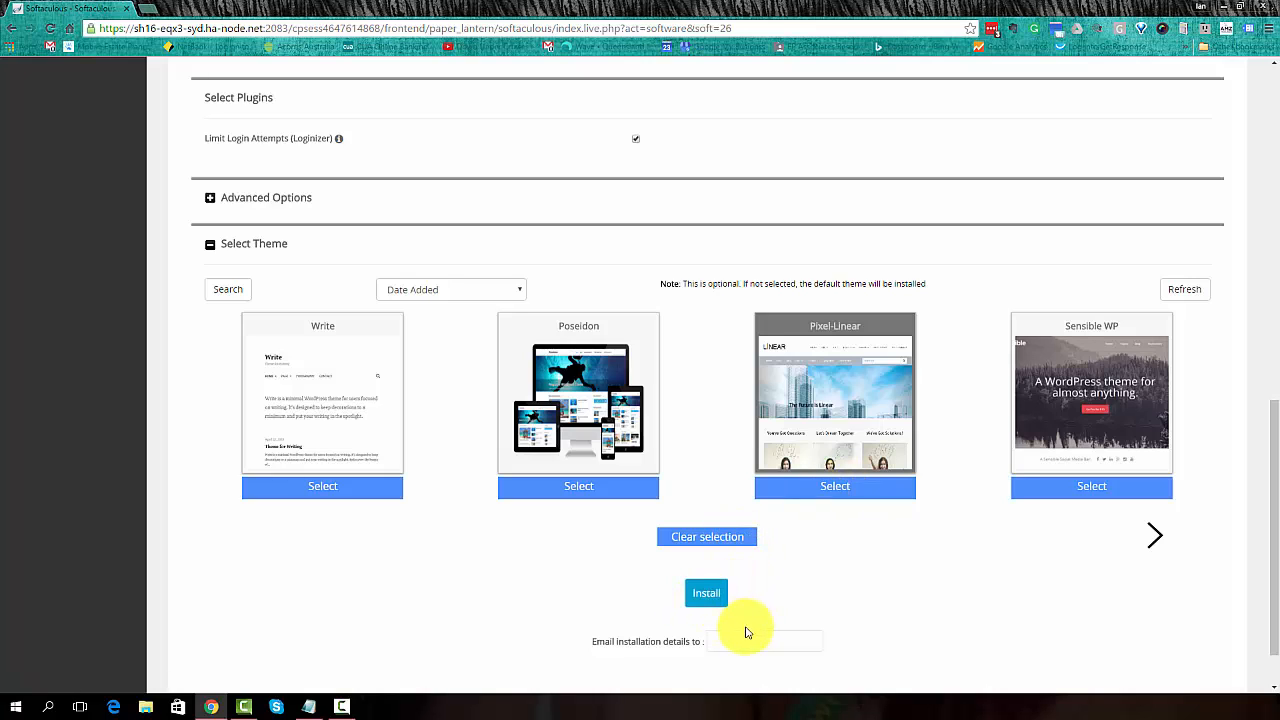
{"action": "left_click", "coordinate": [738, 640]}
{"action": "left_click", "coordinate": [746, 641]}
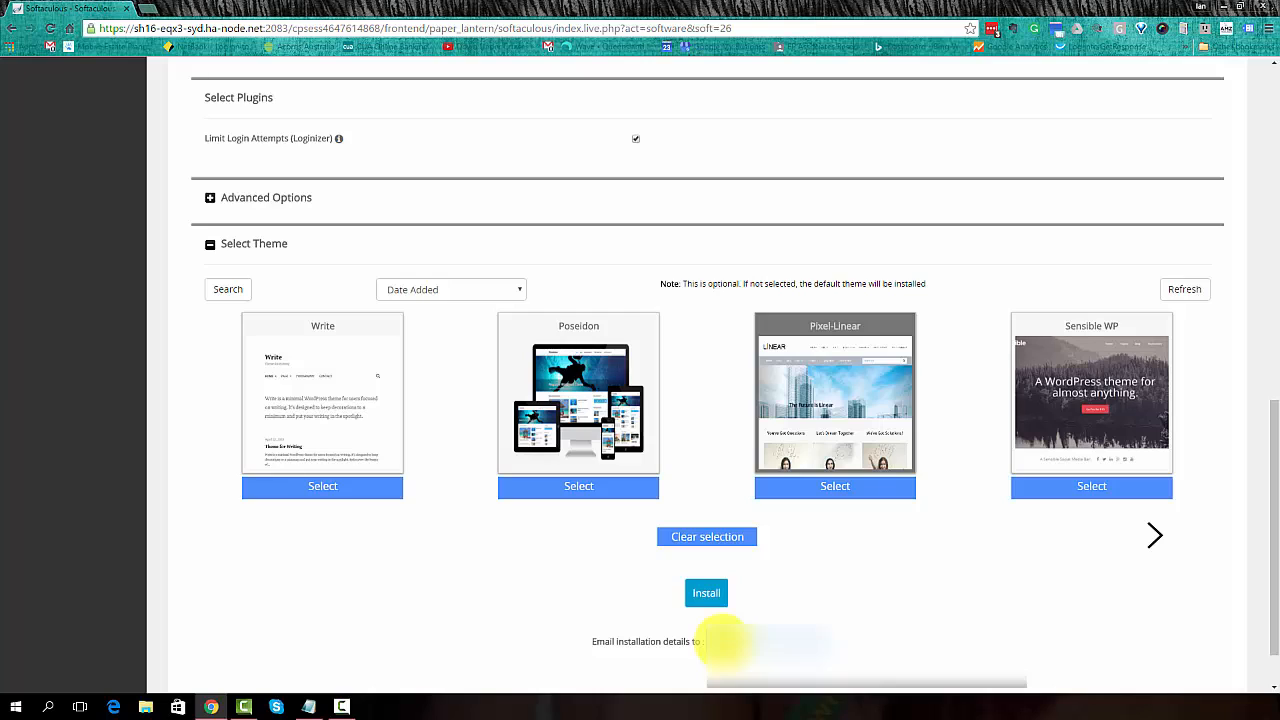
{"action": "left_click", "coordinate": [722, 643]}
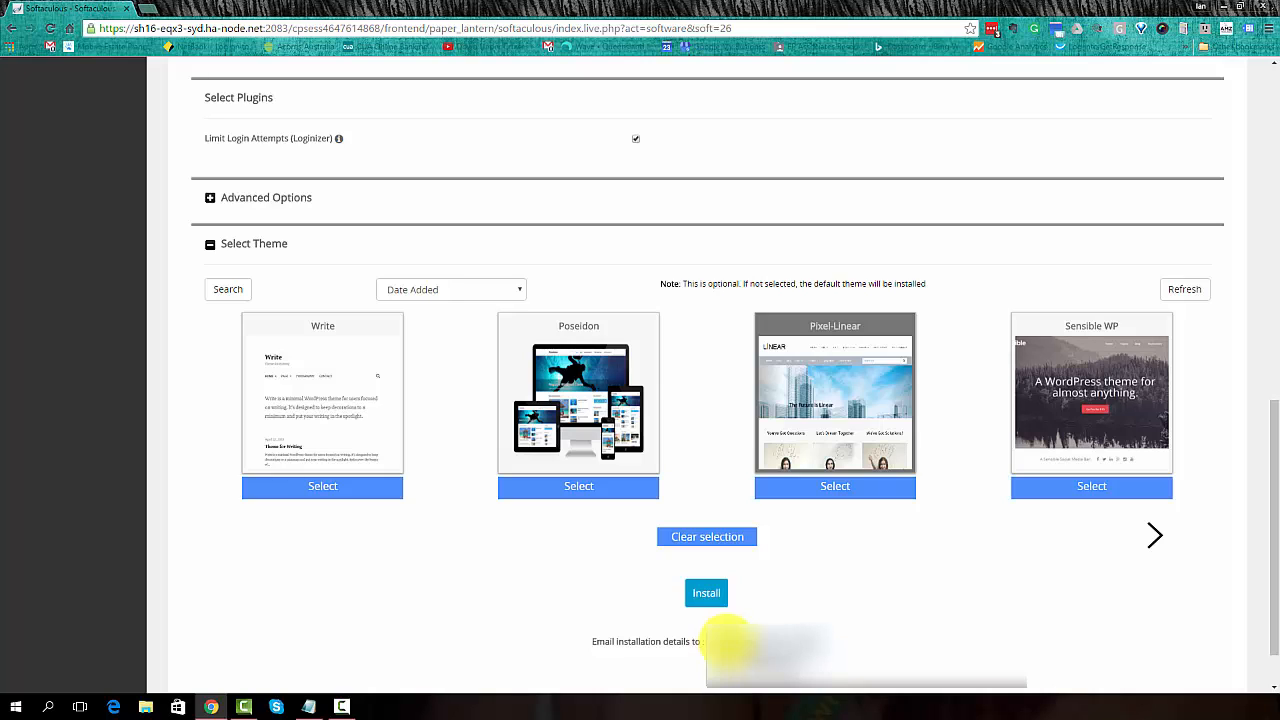
{"action": "left_click", "coordinate": [796, 597]}
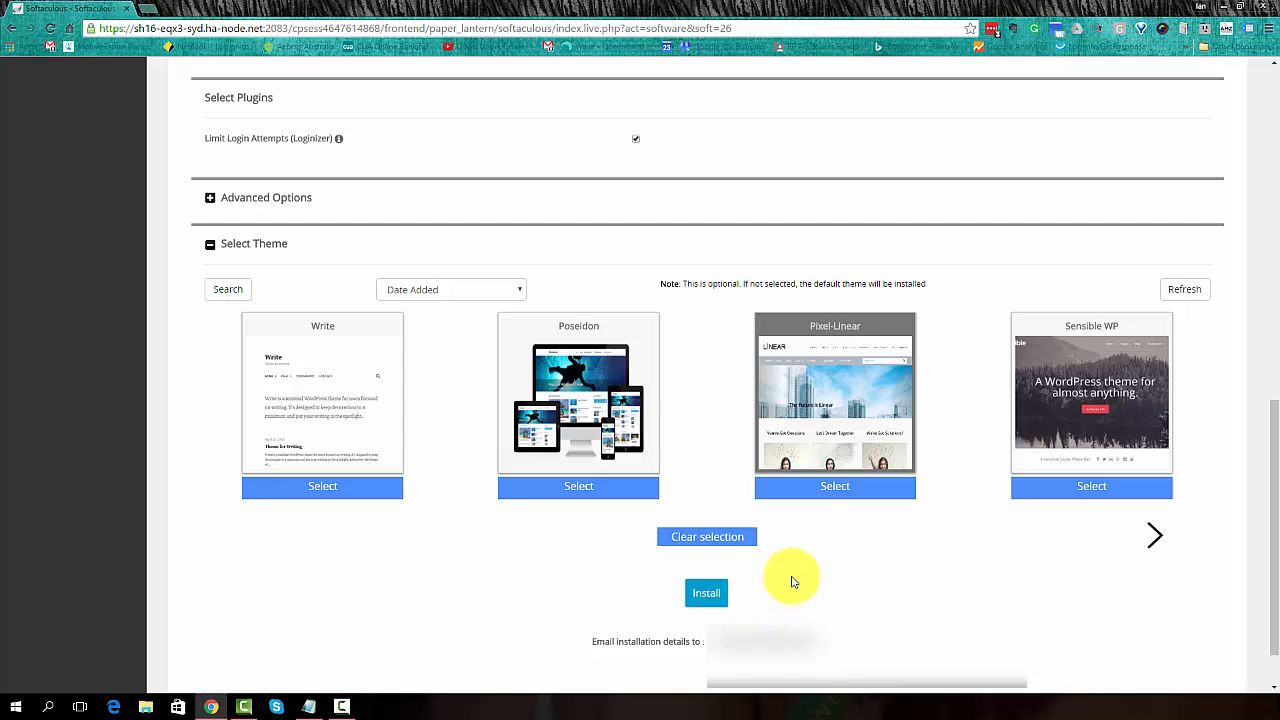
{"action": "scroll", "coordinate": [770, 590], "scroll_direction": "down", "scroll_amount": 1}
{"action": "left_click", "coordinate": [710, 540]}
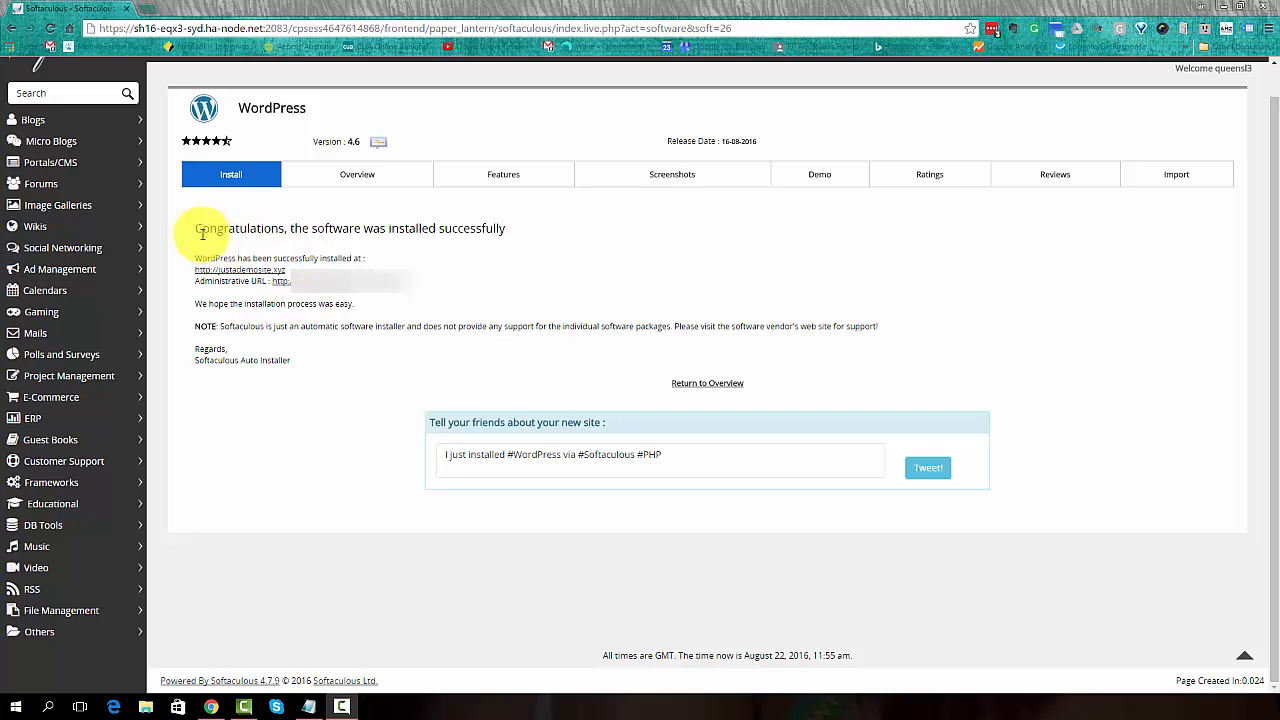
- Review the site and administrative URLs on the confirmation page, and view justademosite.xyz in a new browser tab
{"action": "left_click_drag", "start_coordinate": [198, 225], "coordinate": [508, 214]}
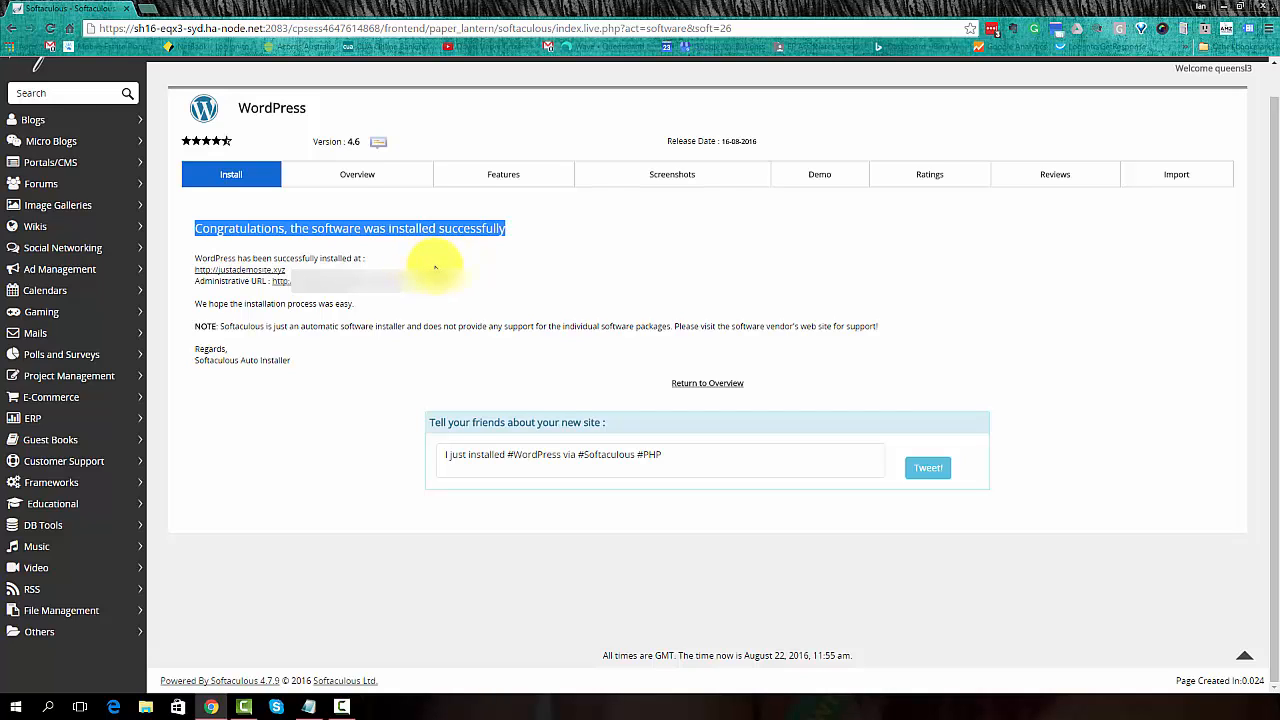
{"action": "right_click", "coordinate": [248, 272]}
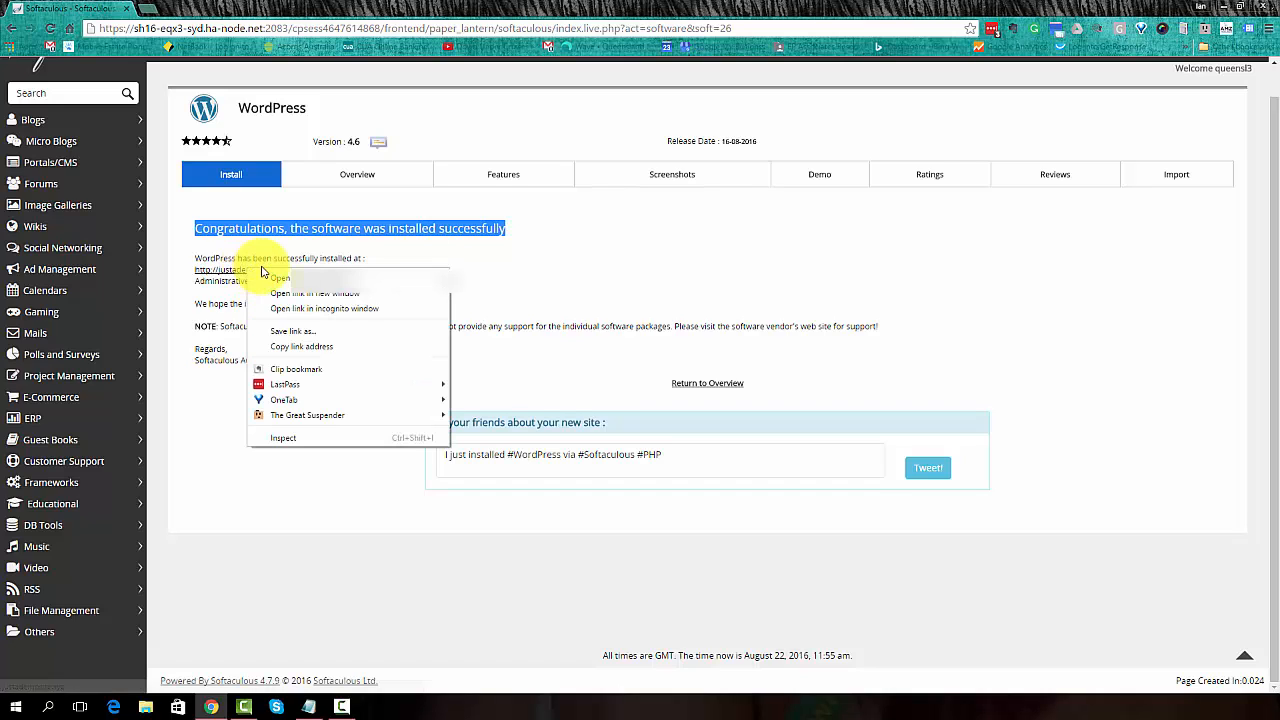
{"action": "left_click", "coordinate": [266, 282]}
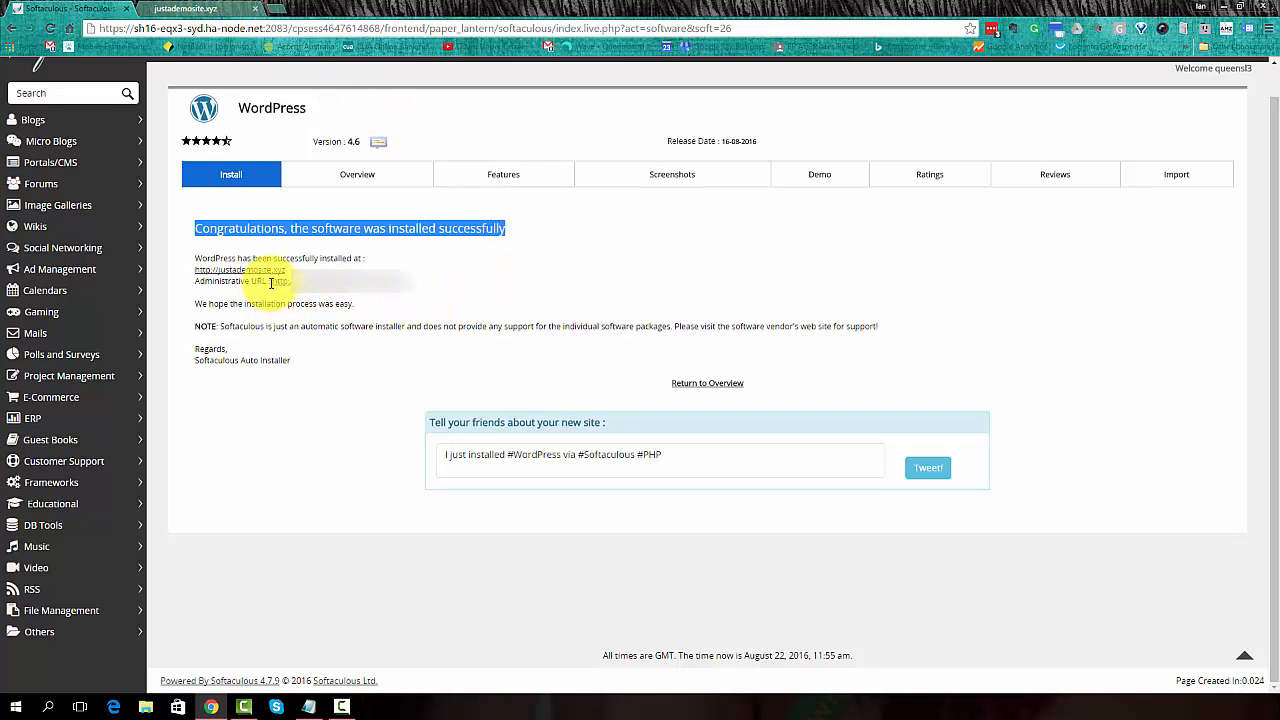
{"action": "left_click_drag", "start_coordinate": [272, 281], "coordinate": [405, 275]}
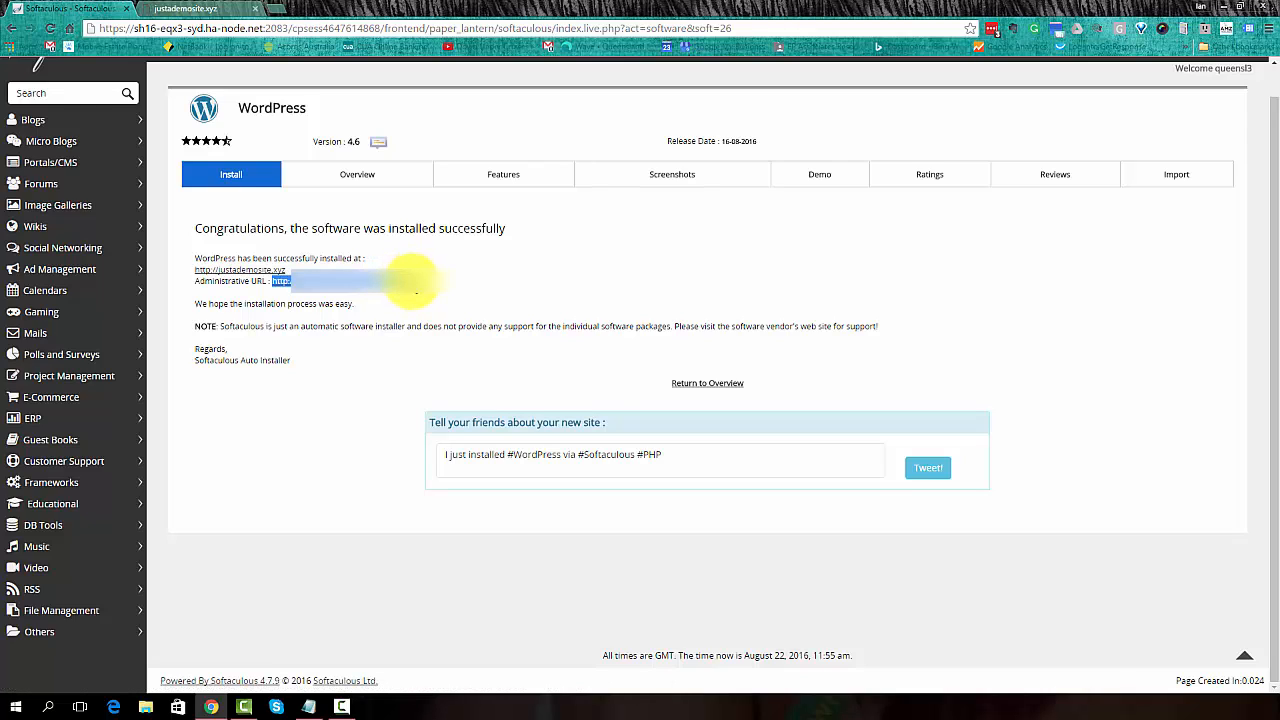
{"action": "left_click", "coordinate": [414, 286]}
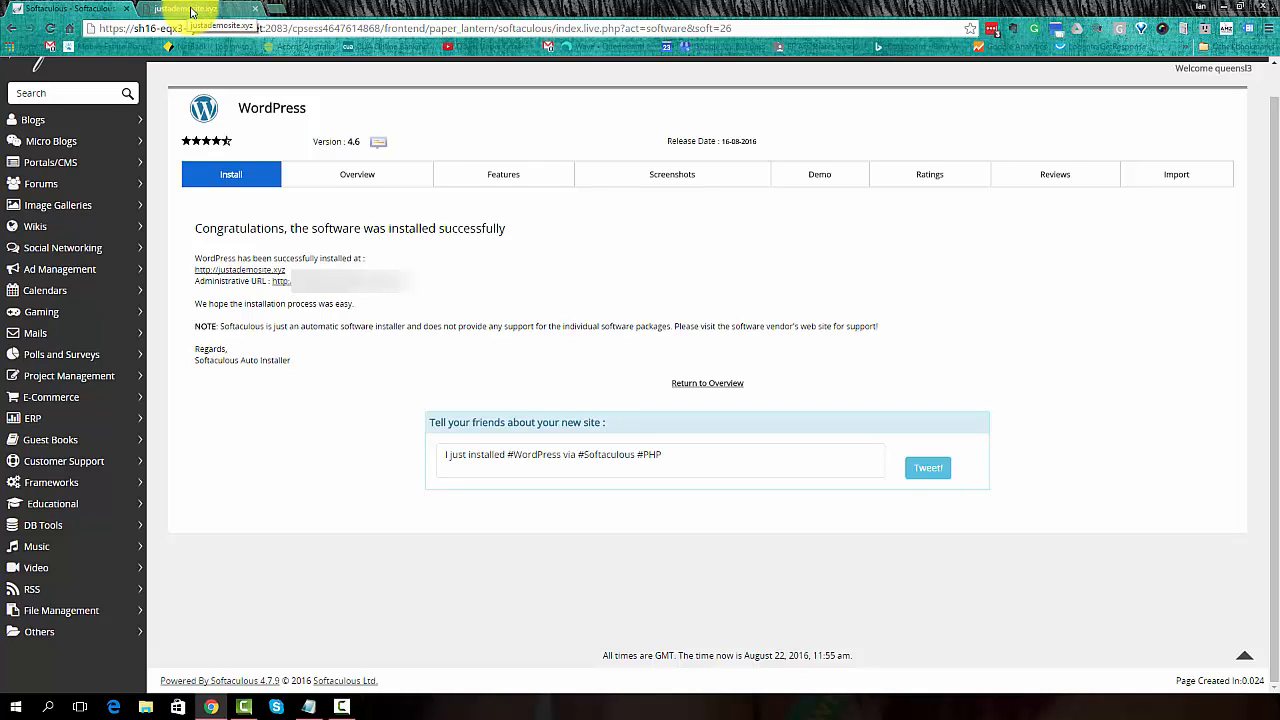
{"action": "left_click", "coordinate": [191, 11]}
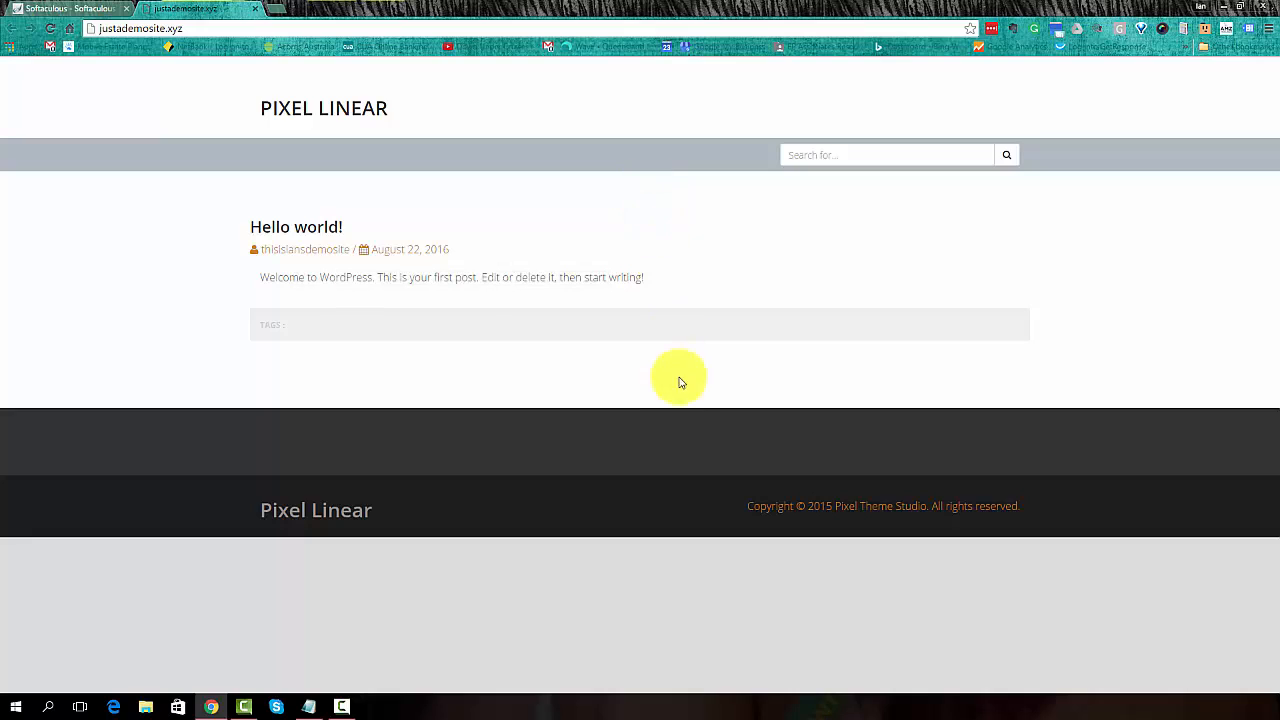